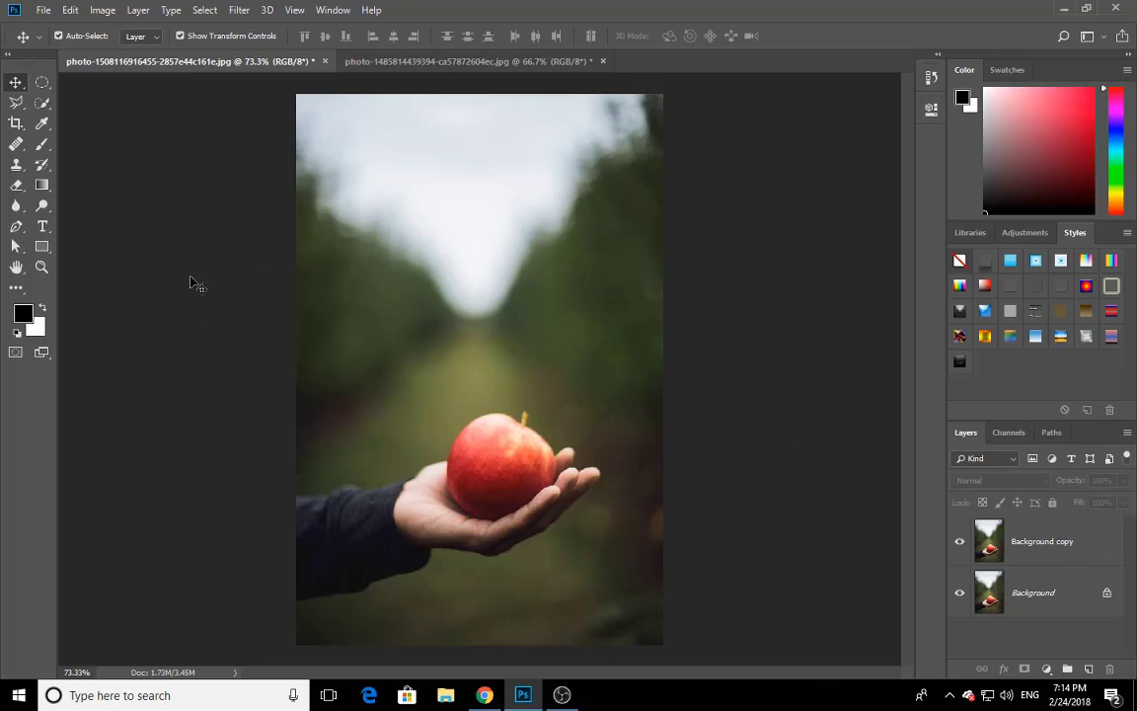
On the Background copy layer, start a Pen tool path at the image's left edge along the top of the sleeve.
click(1032, 553)
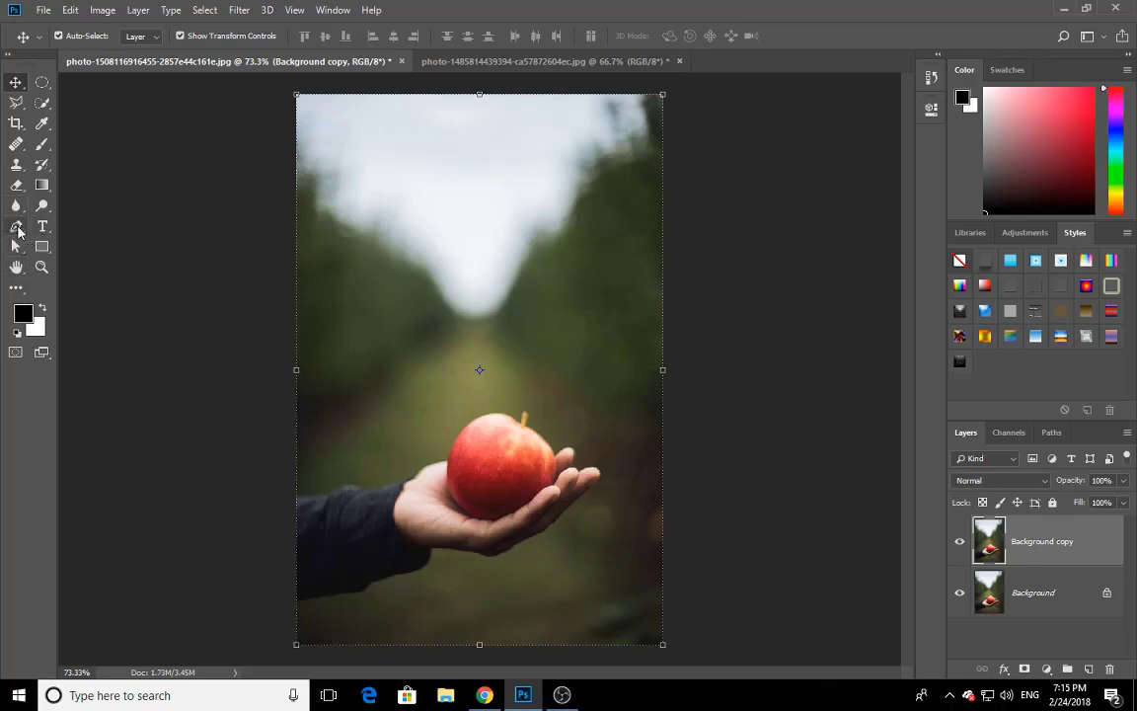
drag(17, 230, 74, 223)
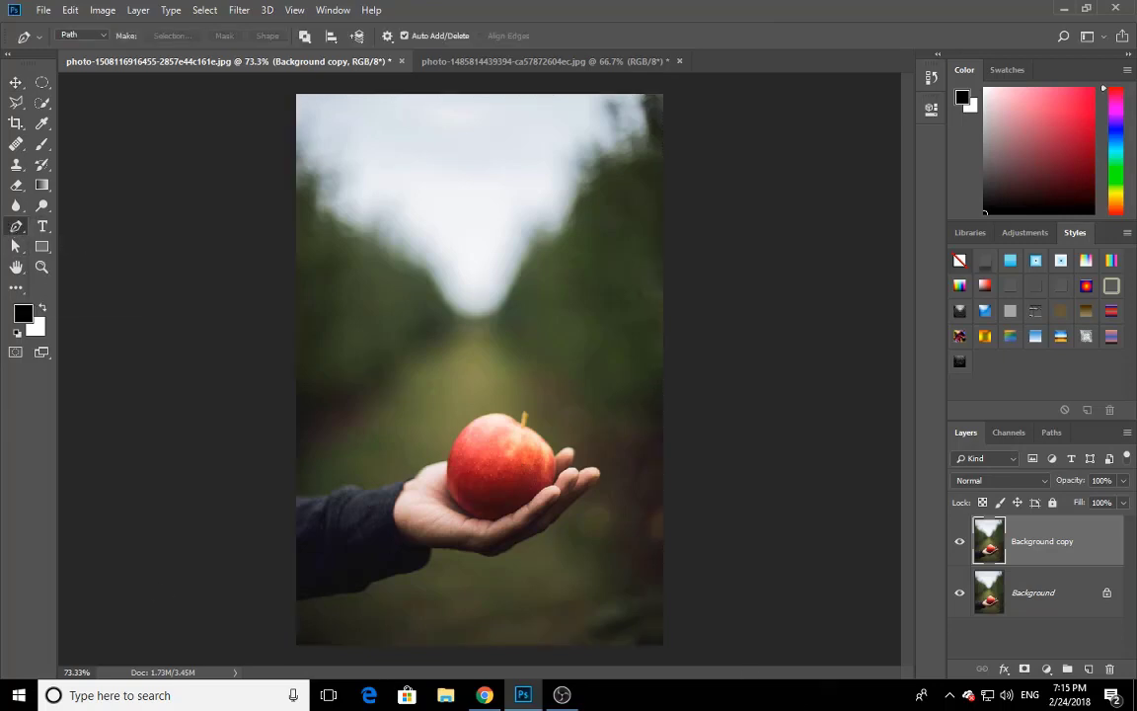
scroll(261, 474, up, 1)
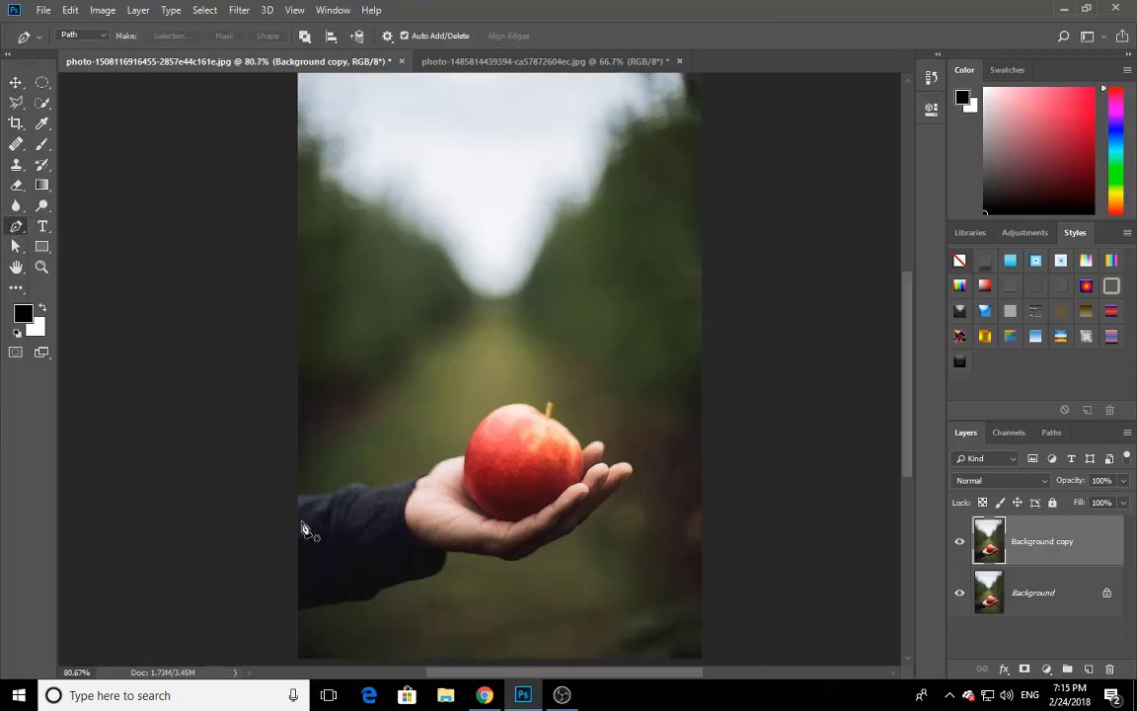
scroll(303, 529, down, 1)
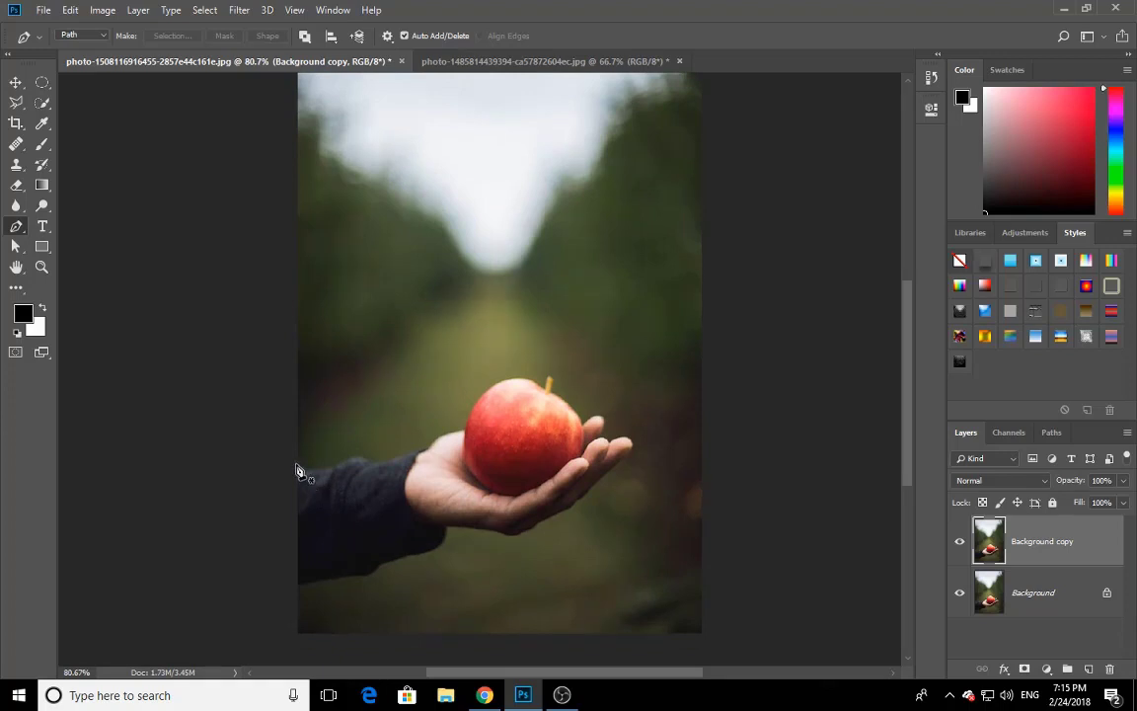
drag(297, 471, 348, 465)
click(339, 470)
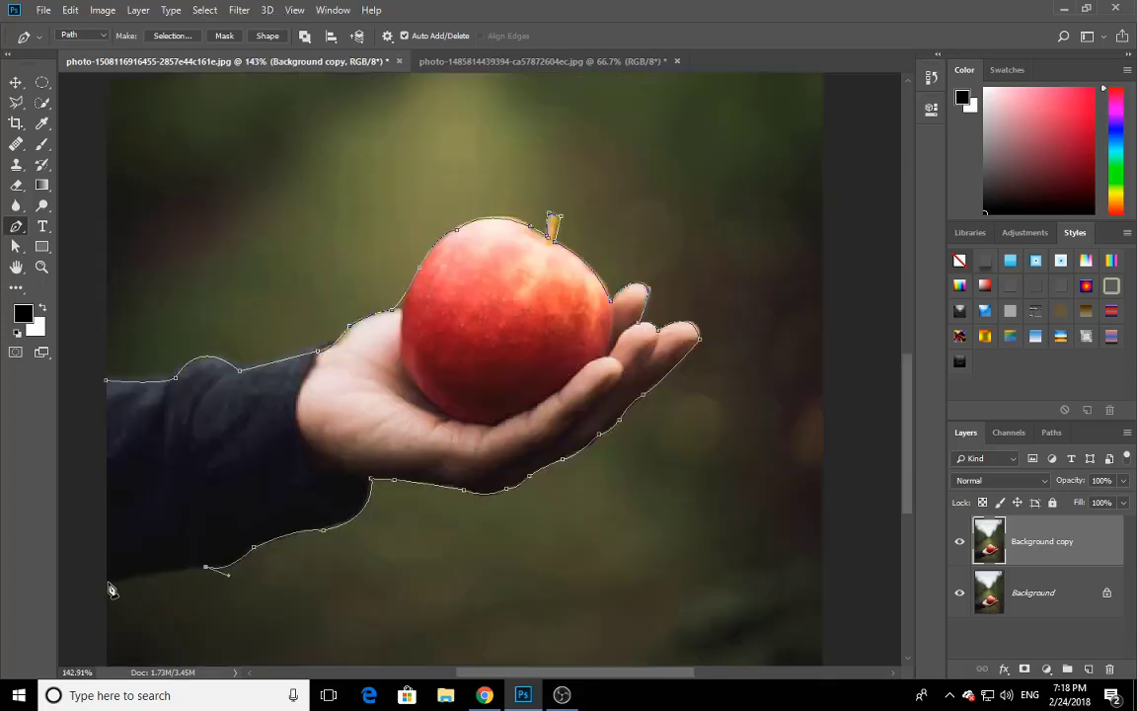
Close the pen outline by running it outside the canvas around the sleeve's cut end, keeping the Pen tool in Path mode.
drag(108, 581, 95, 588)
click(71, 535)
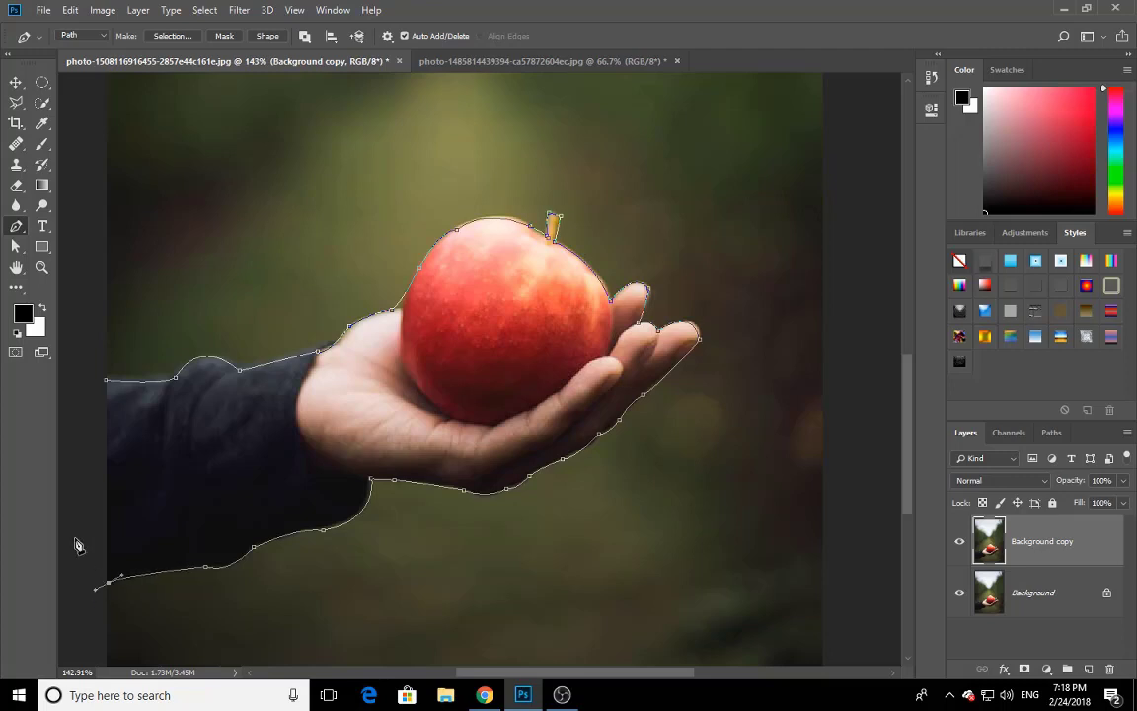
click(69, 447)
click(89, 398)
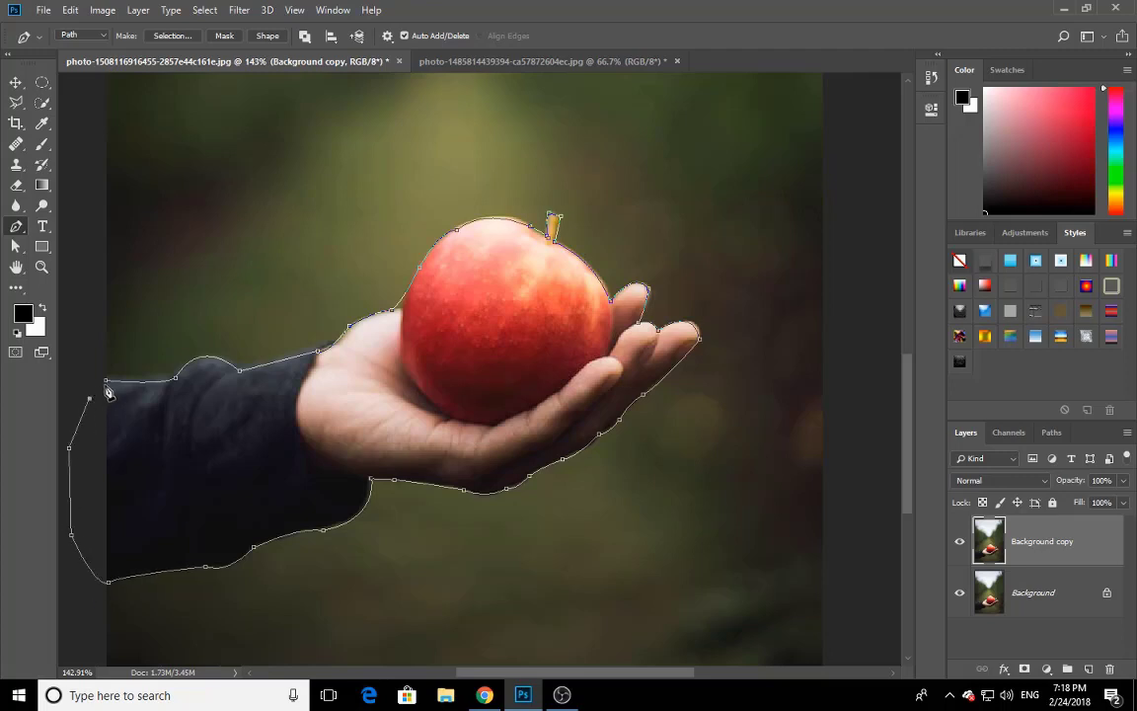
click(108, 383)
scroll(632, 503, down, 1)
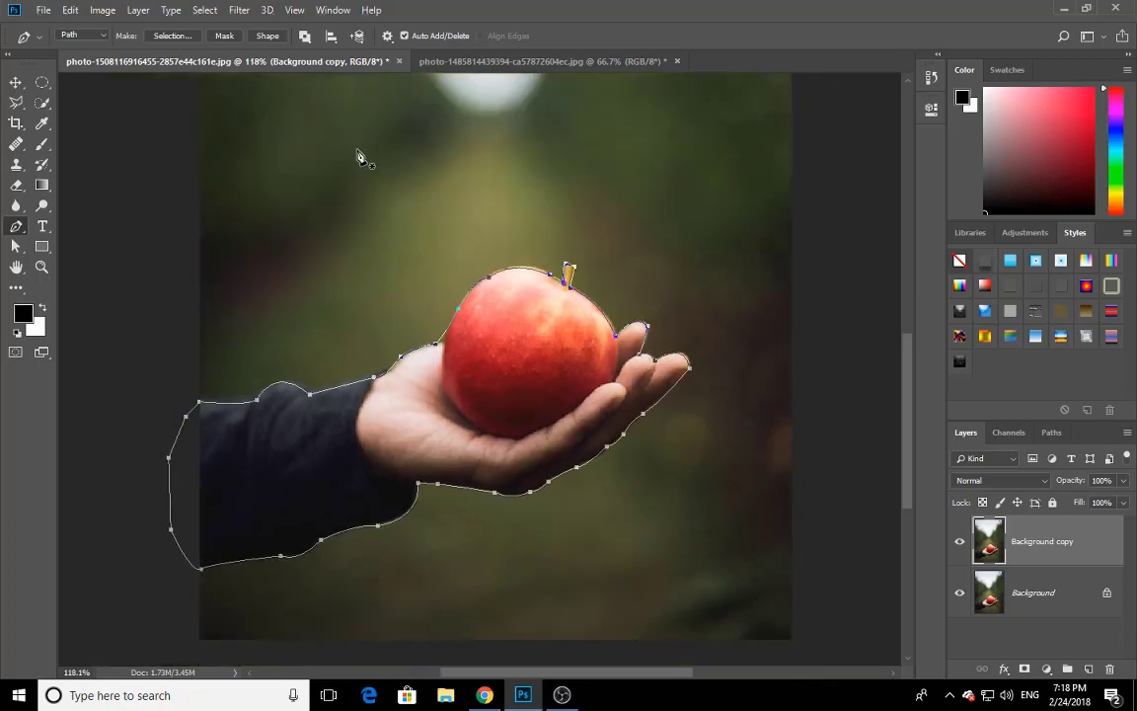
click(99, 40)
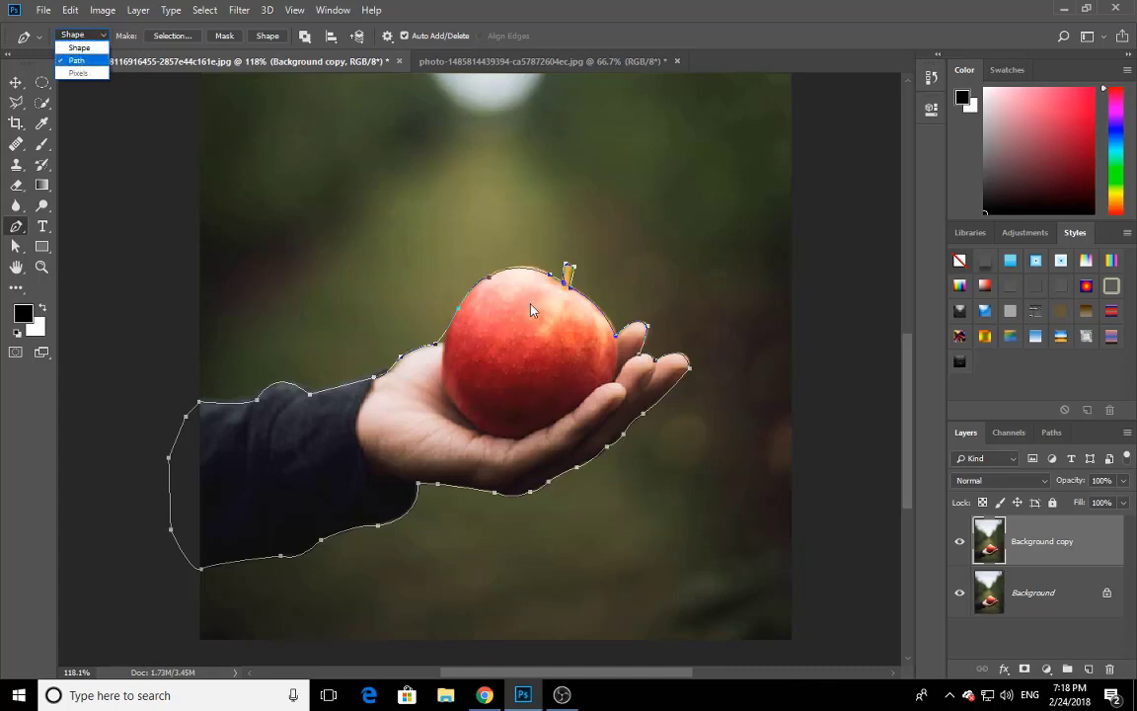
click(72, 62)
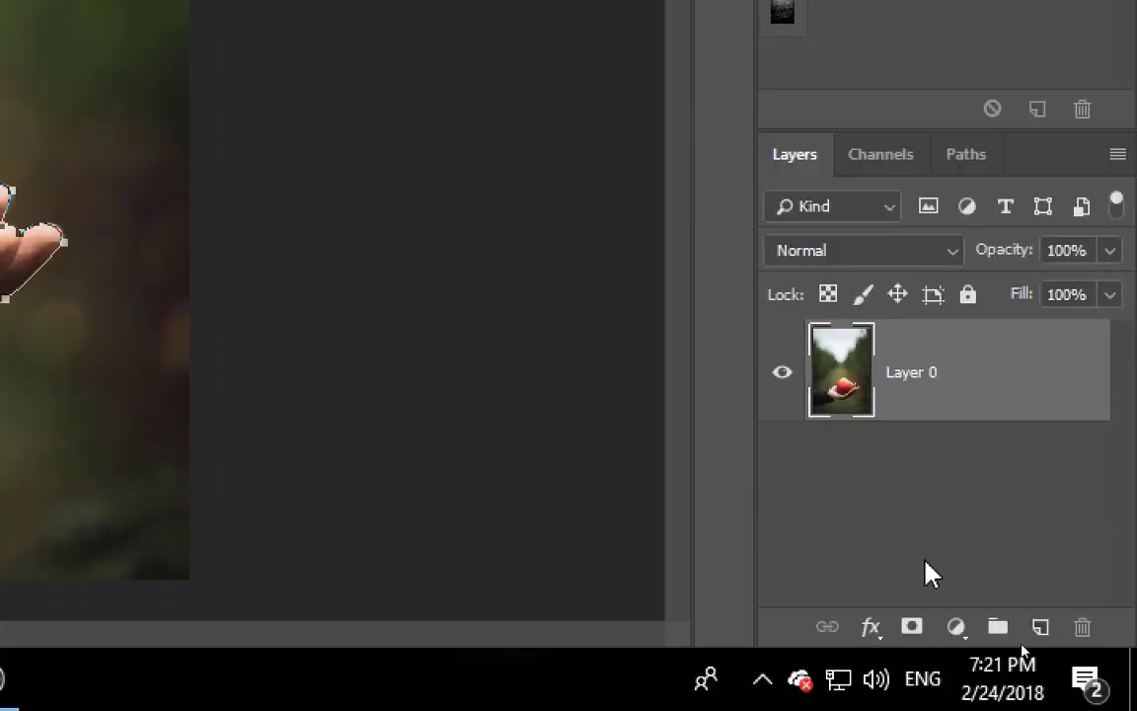
Try a blank layer mask and then a vector mask from the path on Layer 0, undoing each attempt.
click(912, 627)
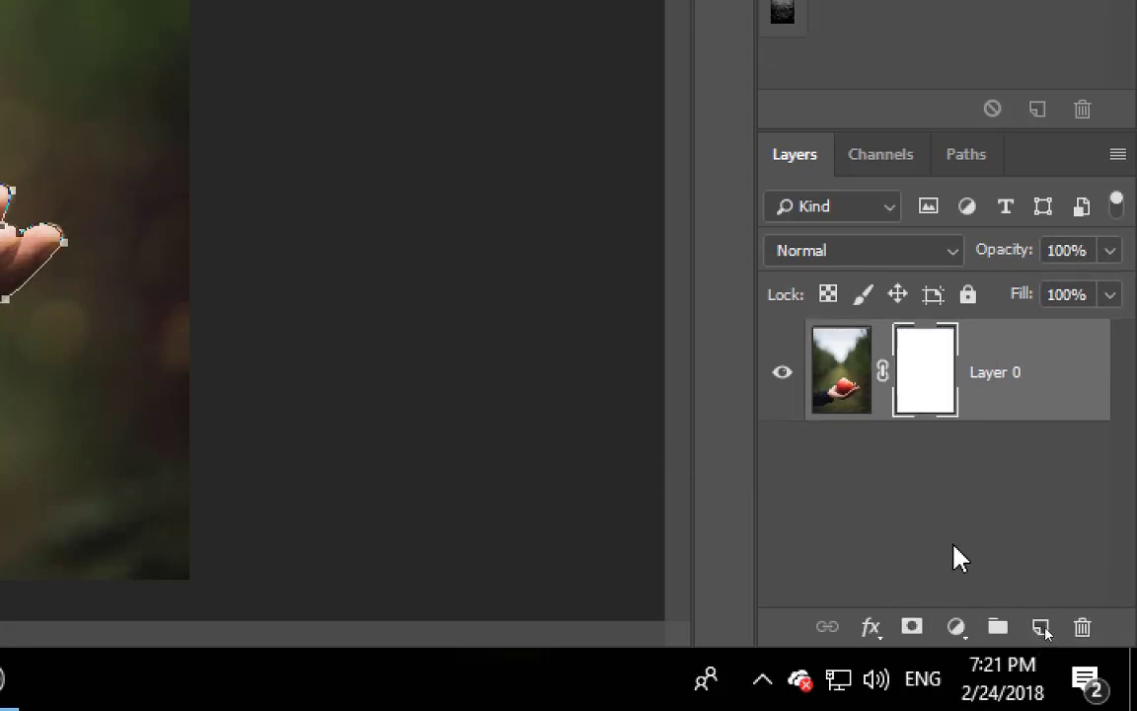
key(ctrl+z)
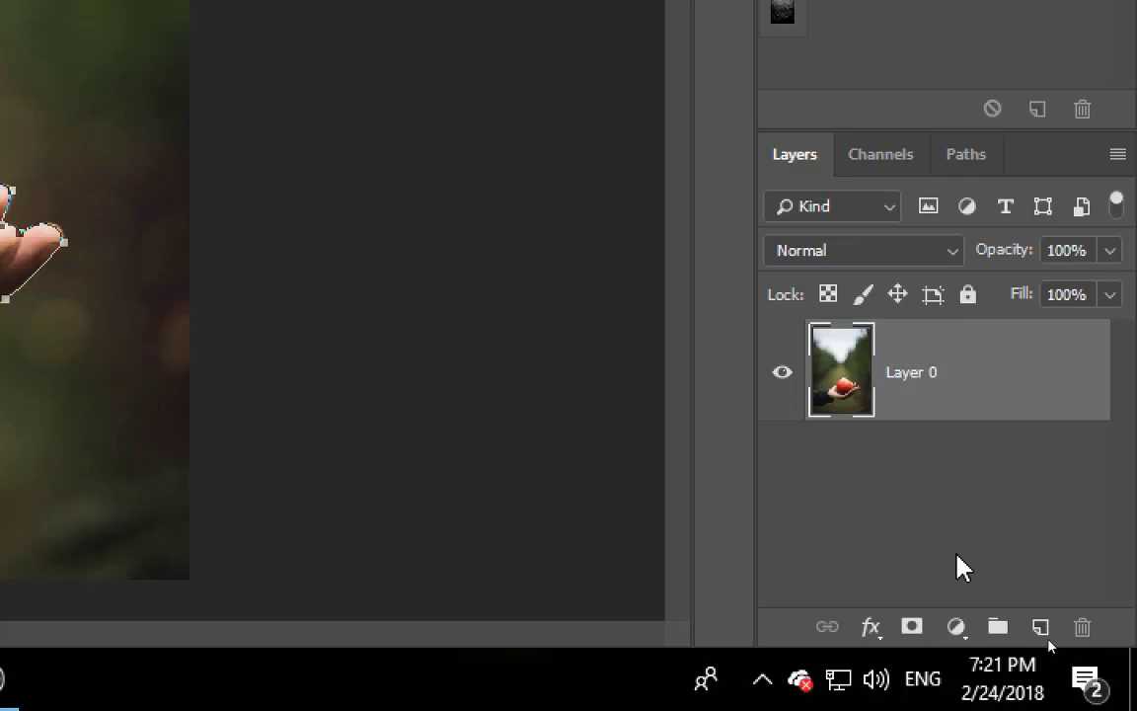
click(911, 630)
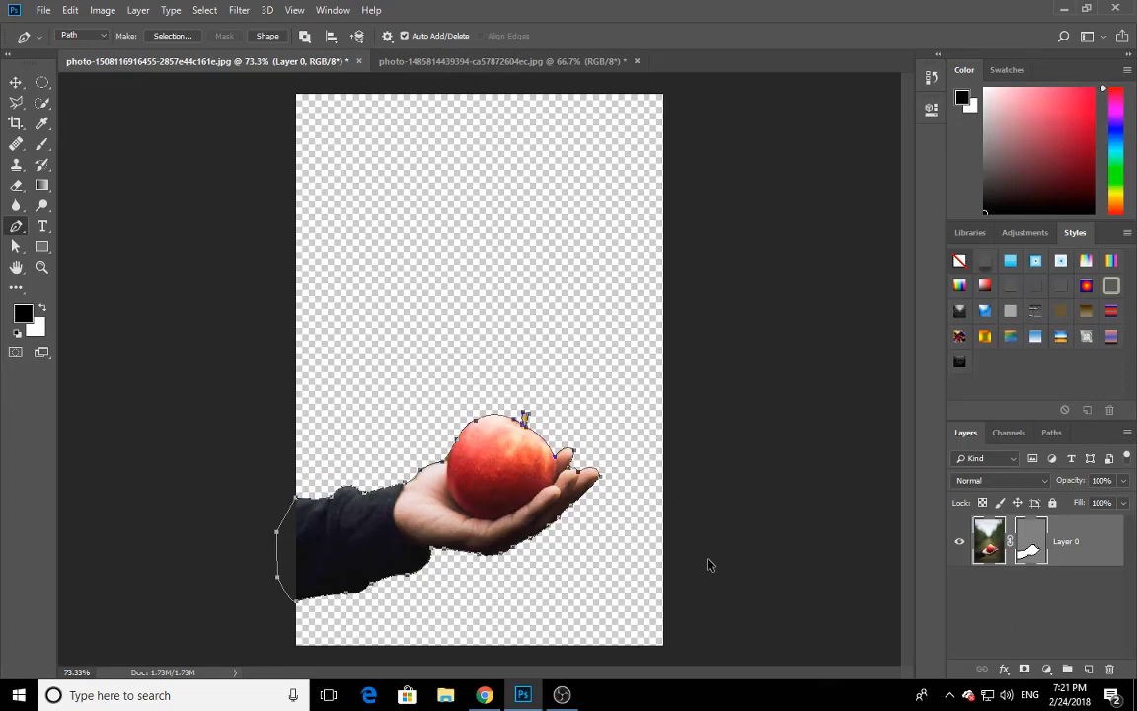
key(ctrl+z)
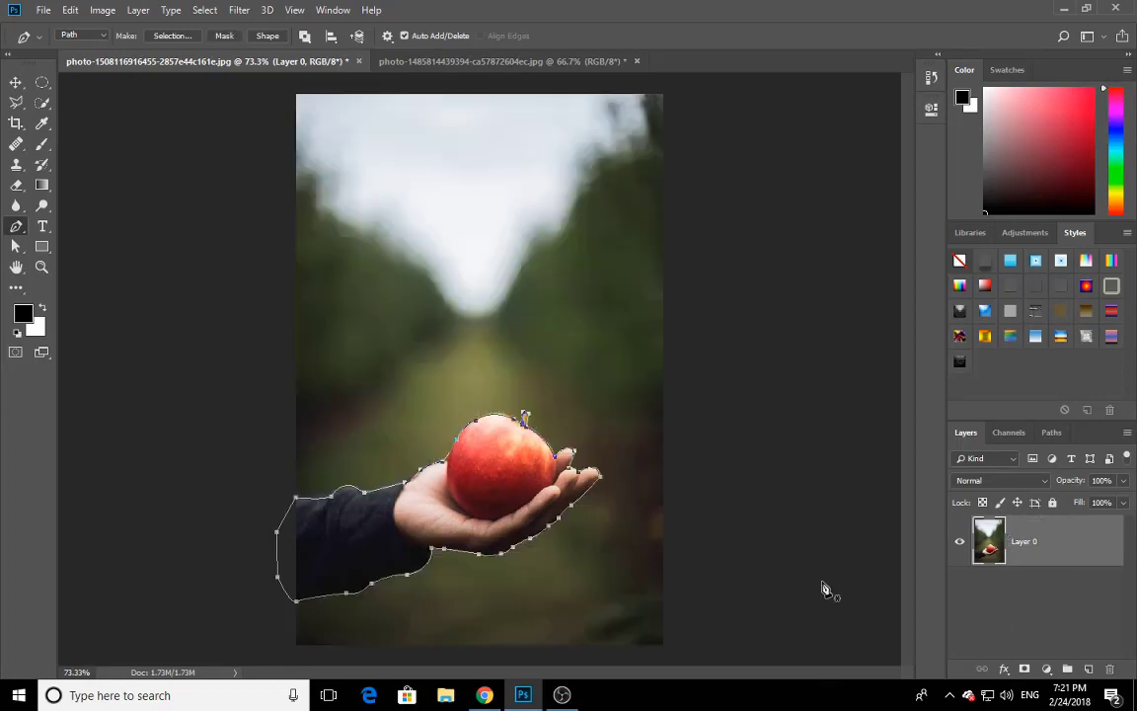
click(1024, 670)
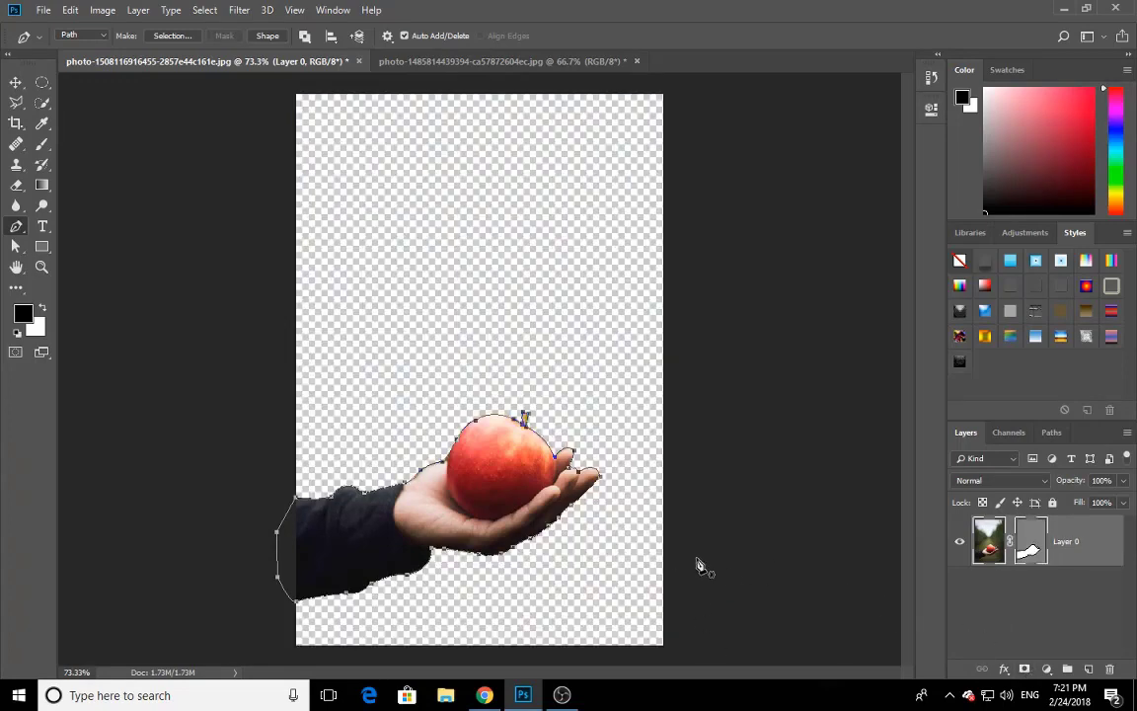
key(ctrl+z)
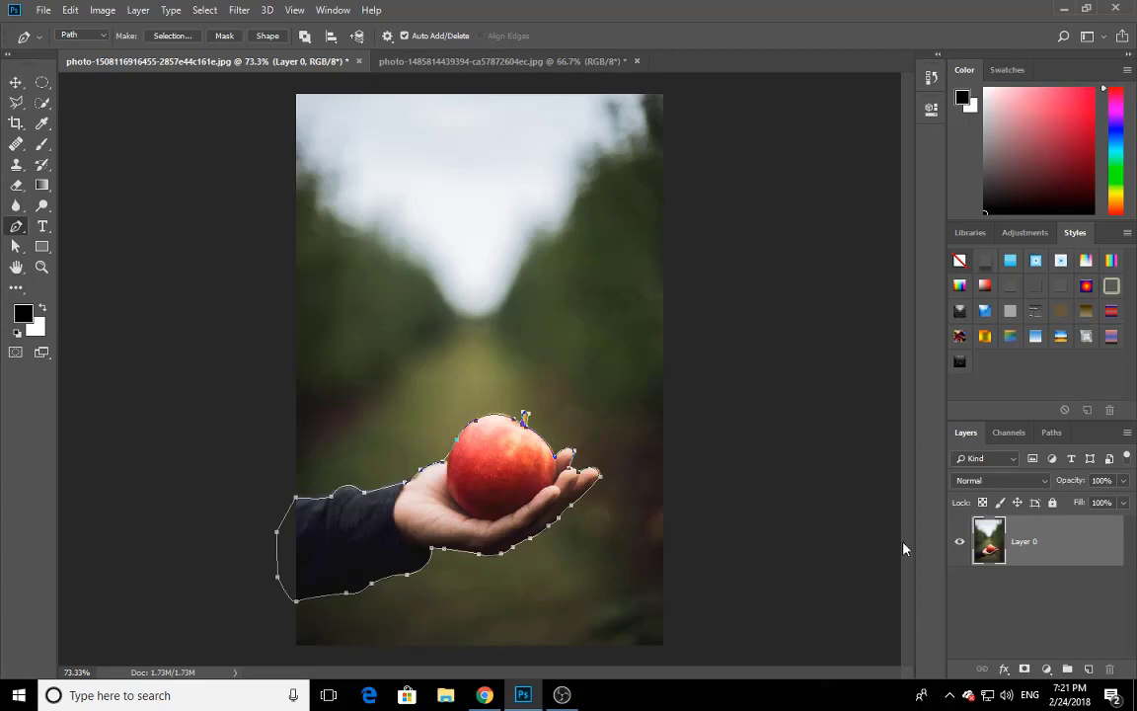
Try adding a layer mask plus a vector mask from the path to Layer 0, and undo both masks.
click(1025, 670)
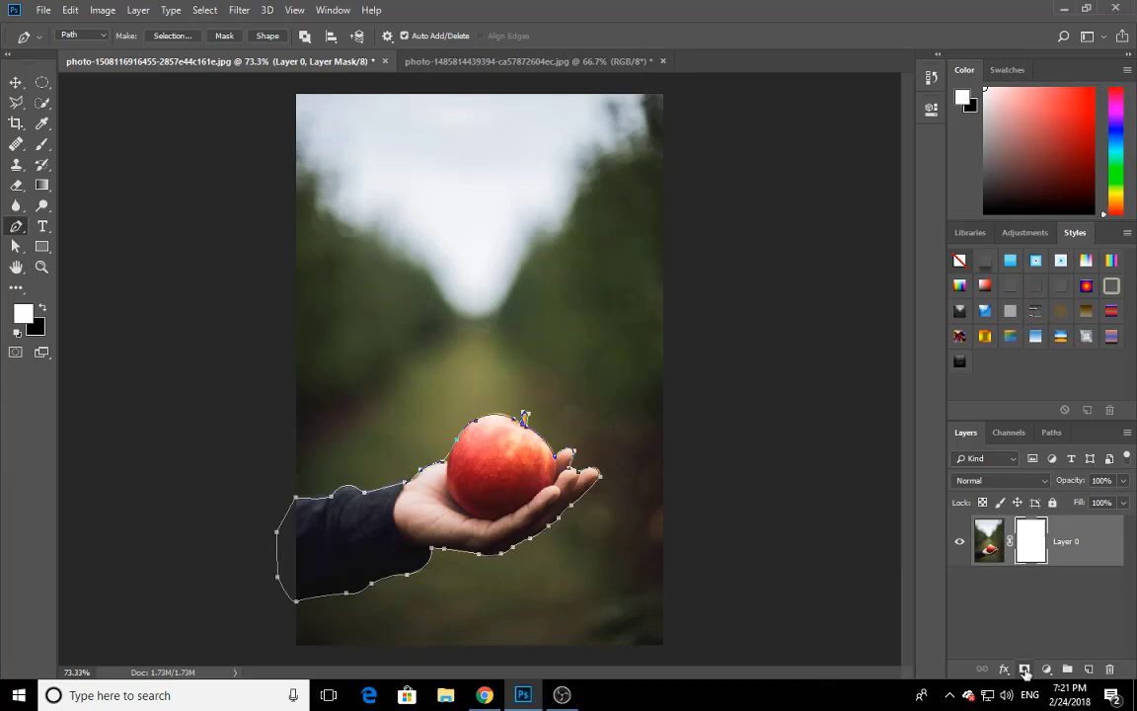
click(1025, 670)
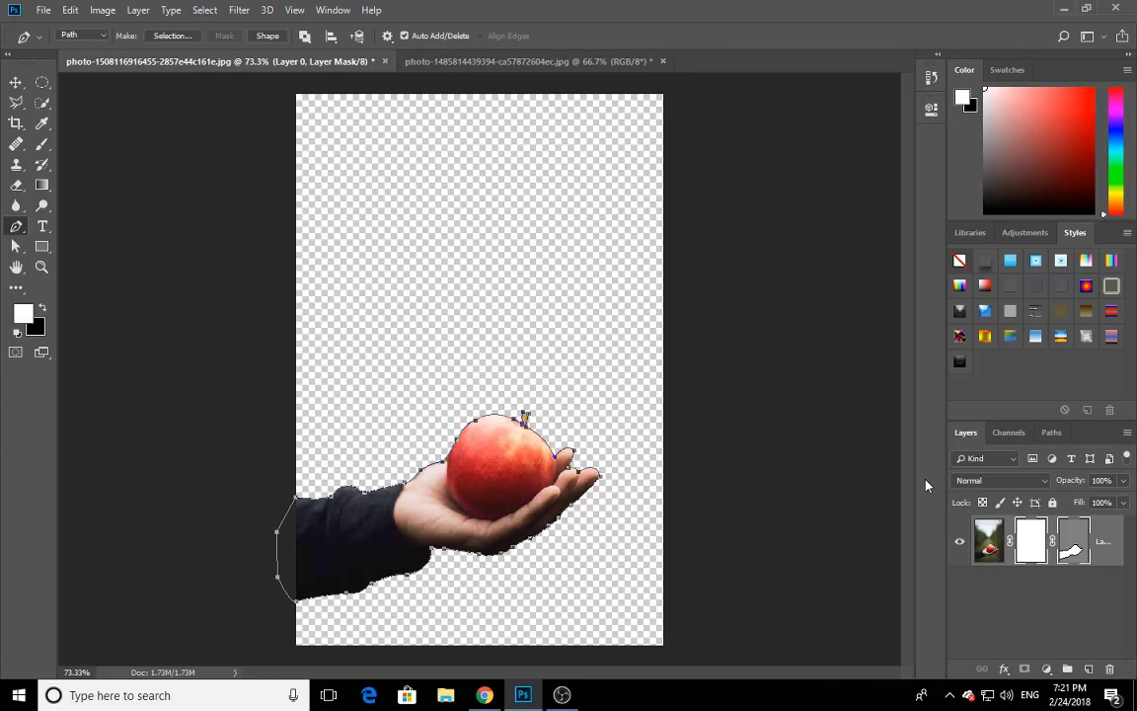
key(ctrl+alt+z)
key(ctrl+alt+z)
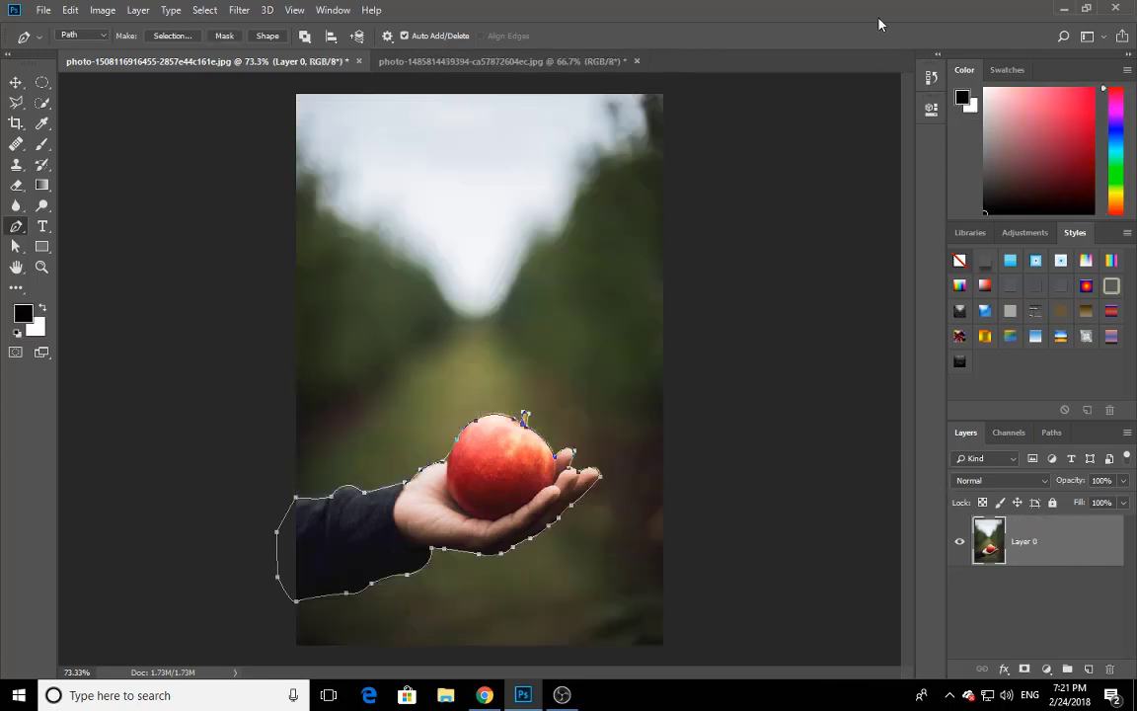
Create a vector mask on Layer 0 from the current path, and deselect the layer.
click(137, 12)
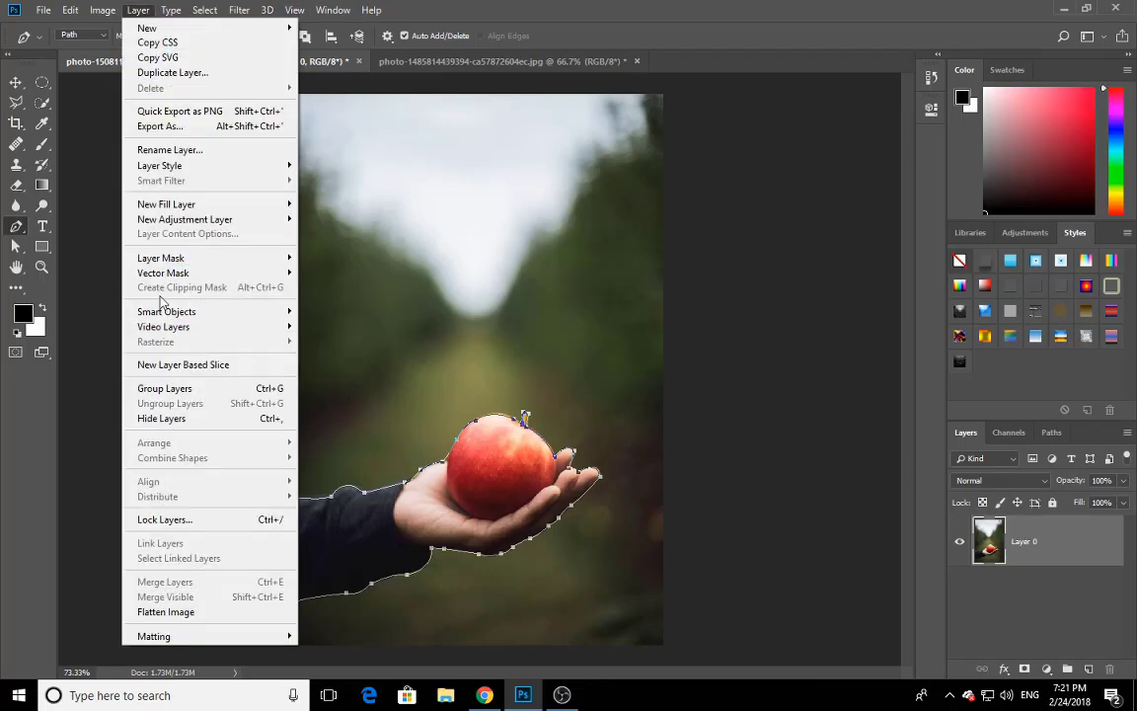
mouse_move(153, 260)
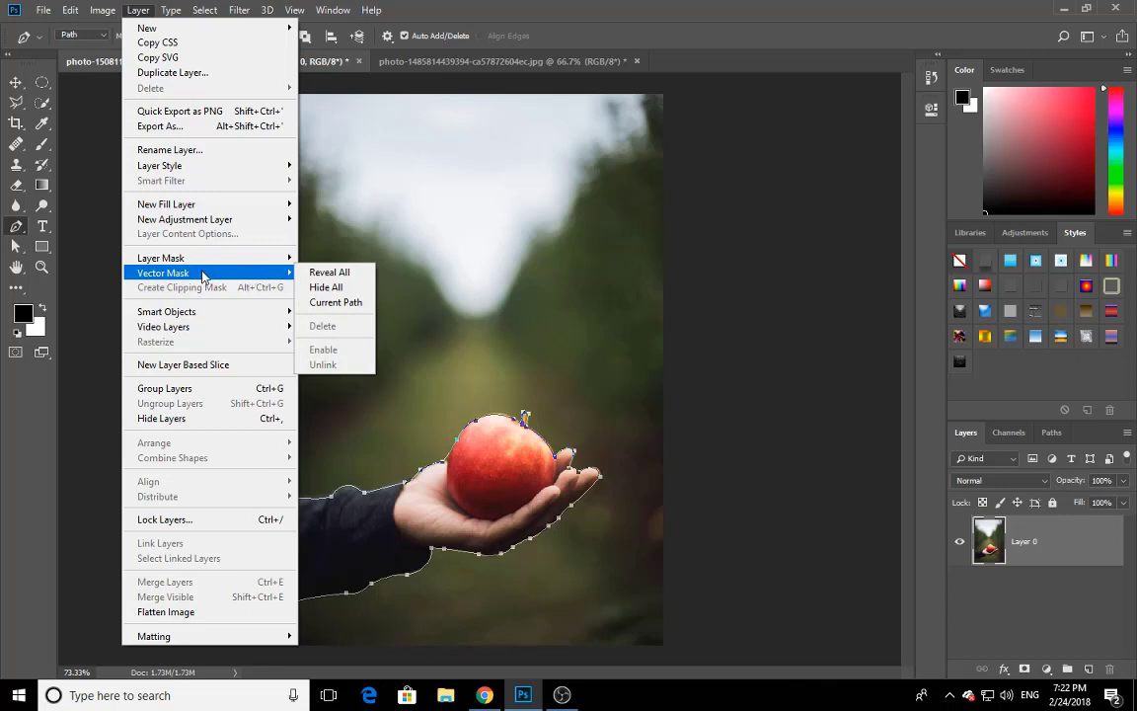
click(335, 302)
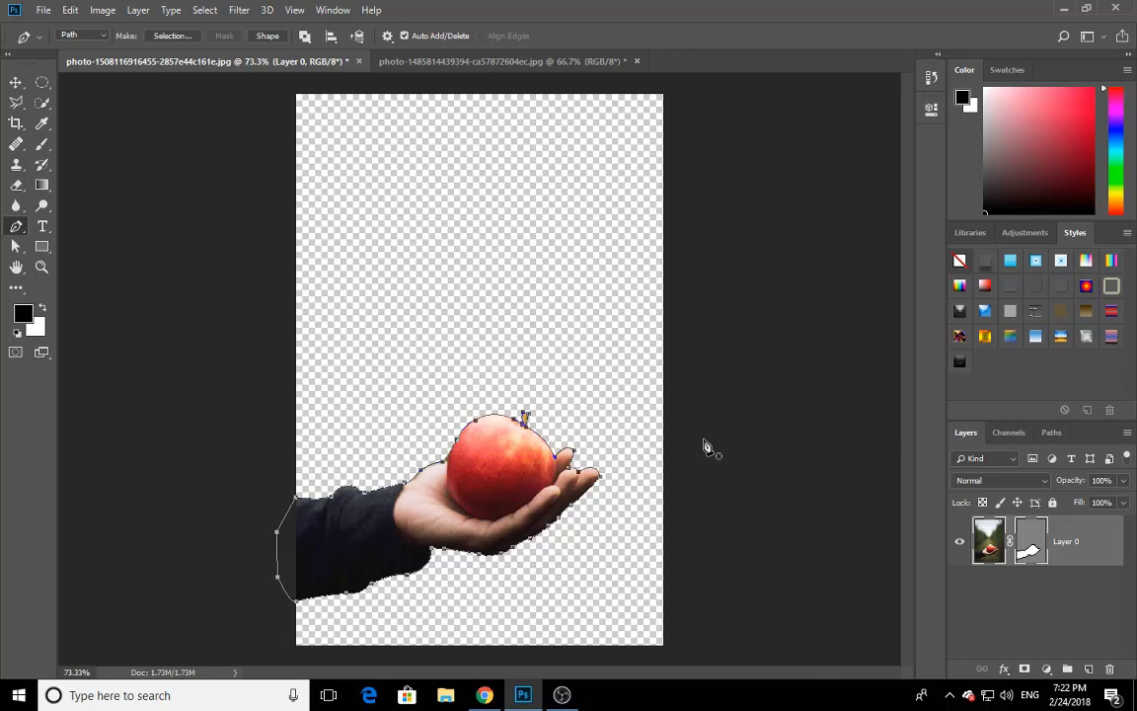
click(1066, 631)
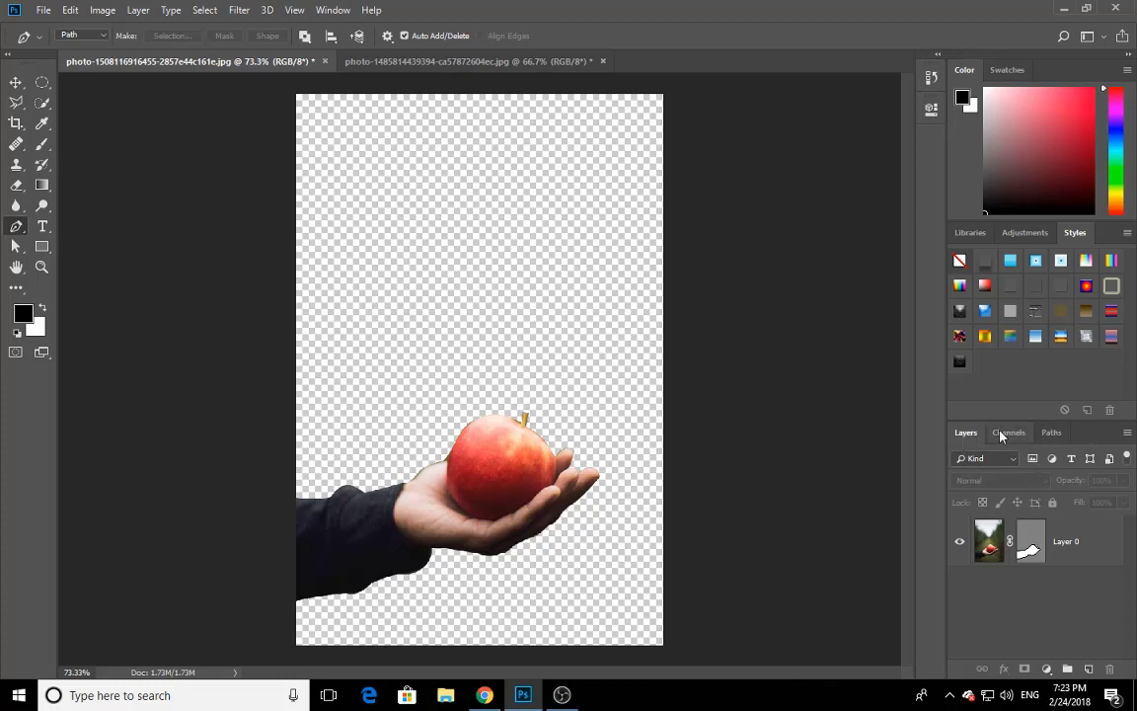
Select the Work Path so its outline shows around the hand and apple, and return to the layer list.
click(1054, 434)
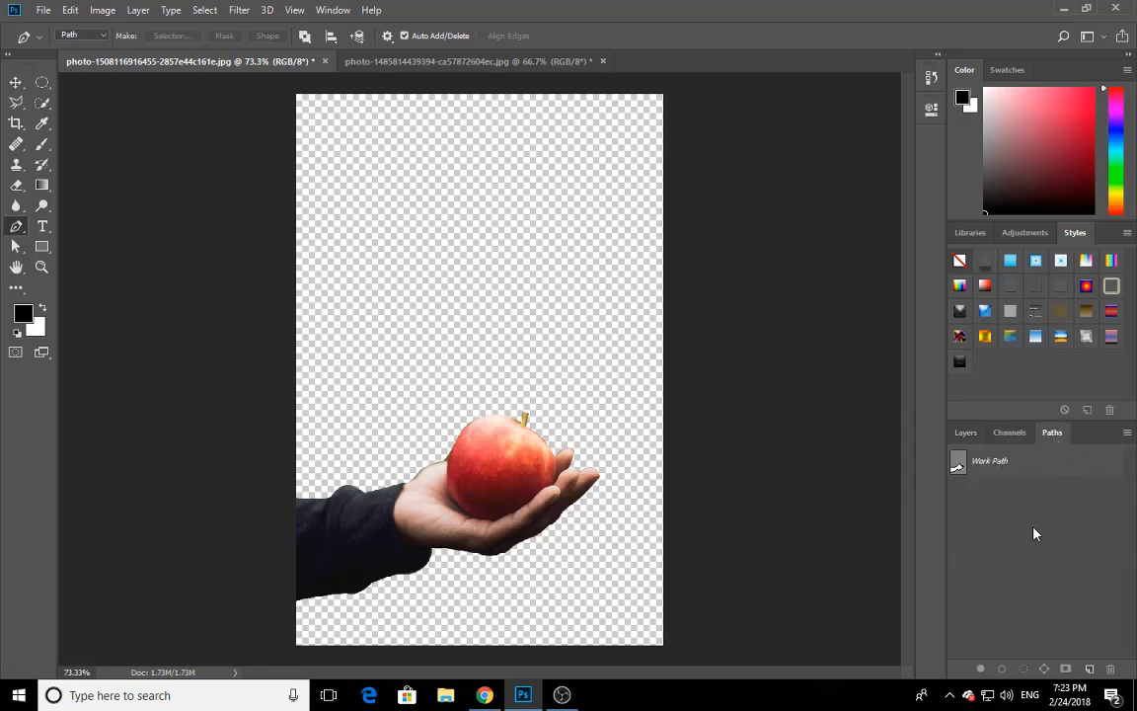
click(1012, 464)
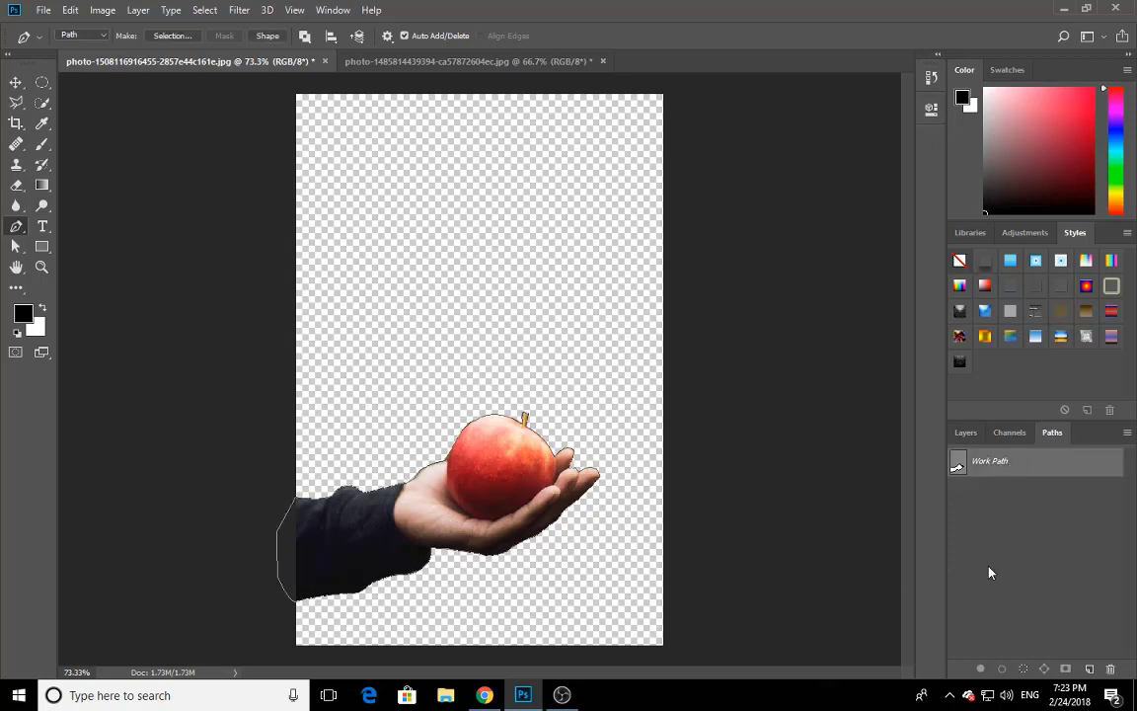
click(965, 432)
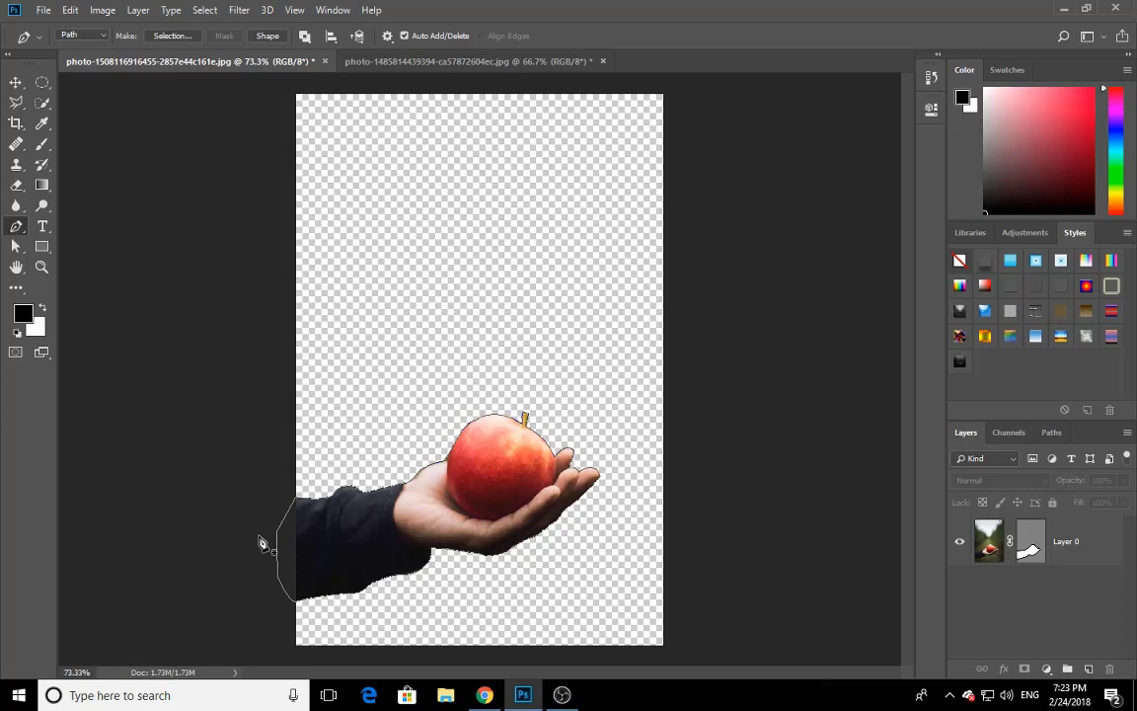
Select the outline where the hand meets the apple with the Path Selection Tool to show its anchor points.
scroll(426, 477, up, 10)
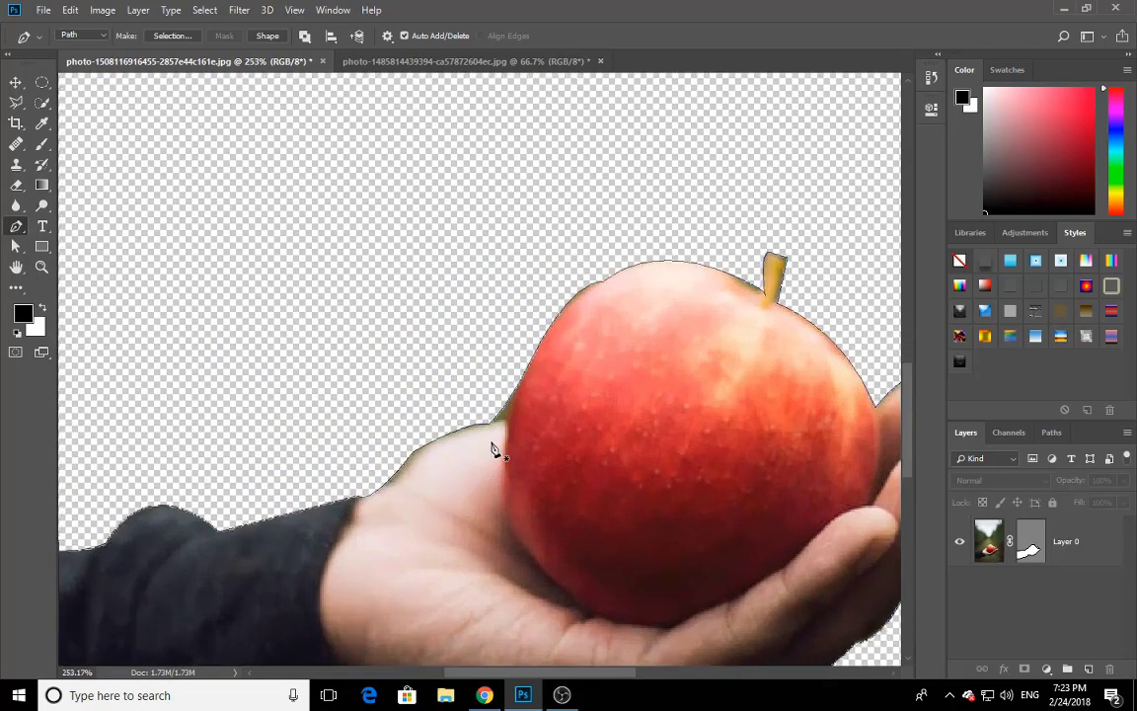
scroll(495, 447, up, 1)
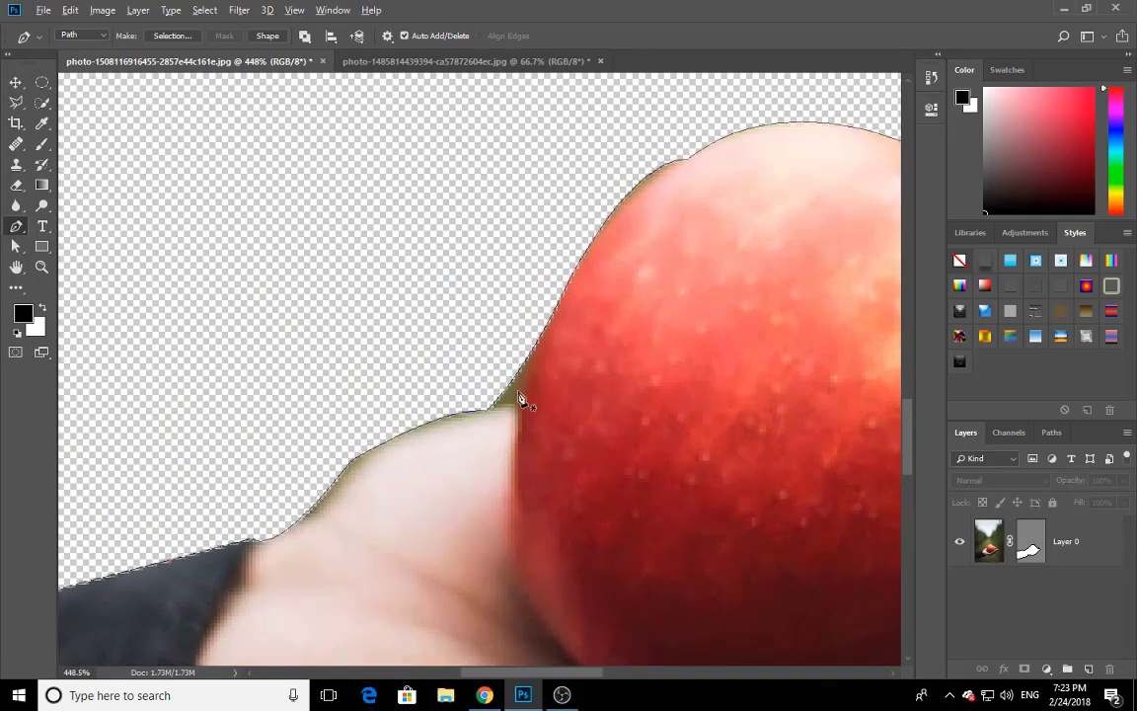
scroll(523, 425, down, 4)
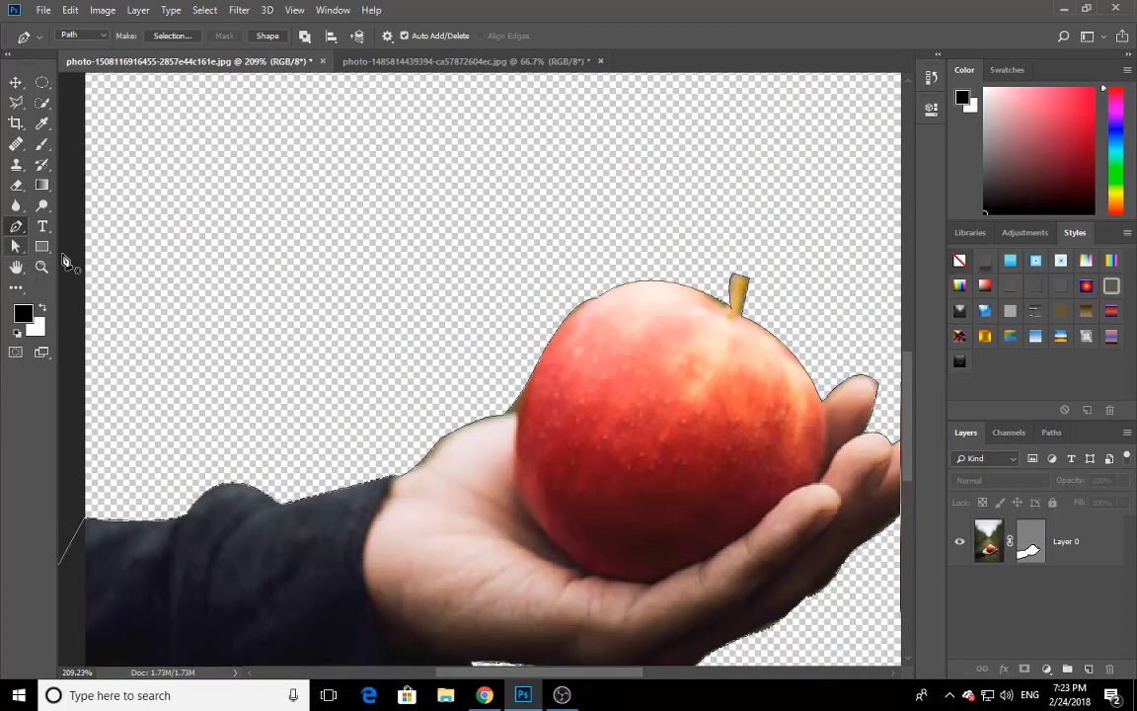
click(11, 247)
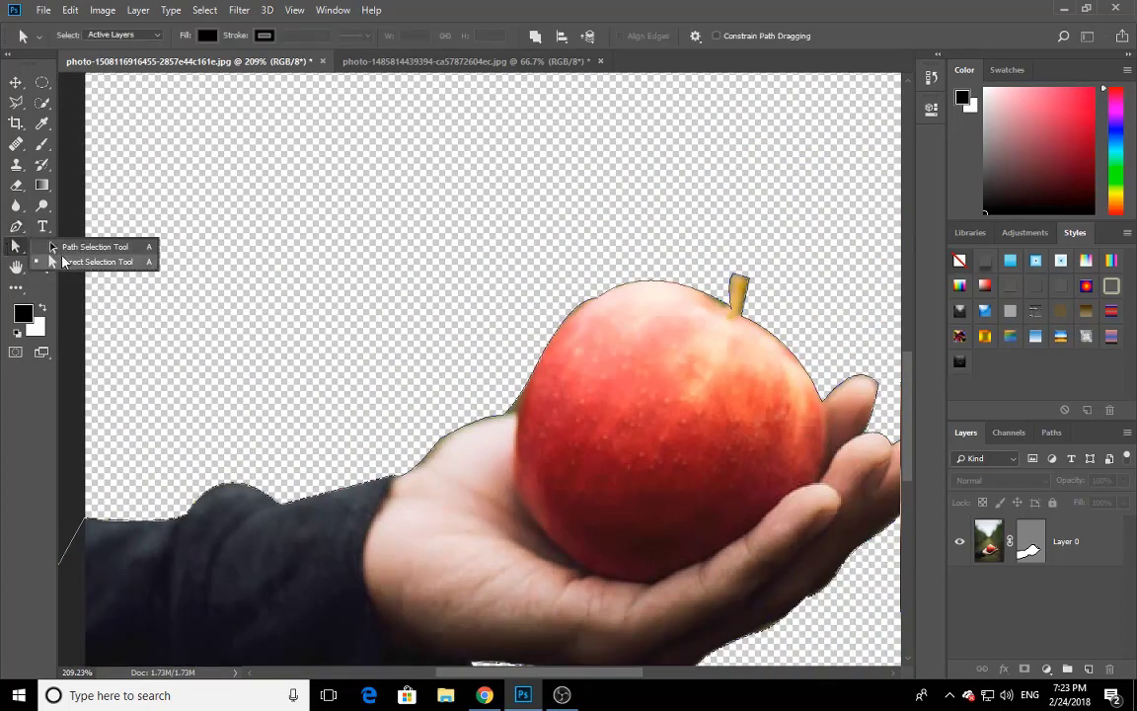
click(52, 247)
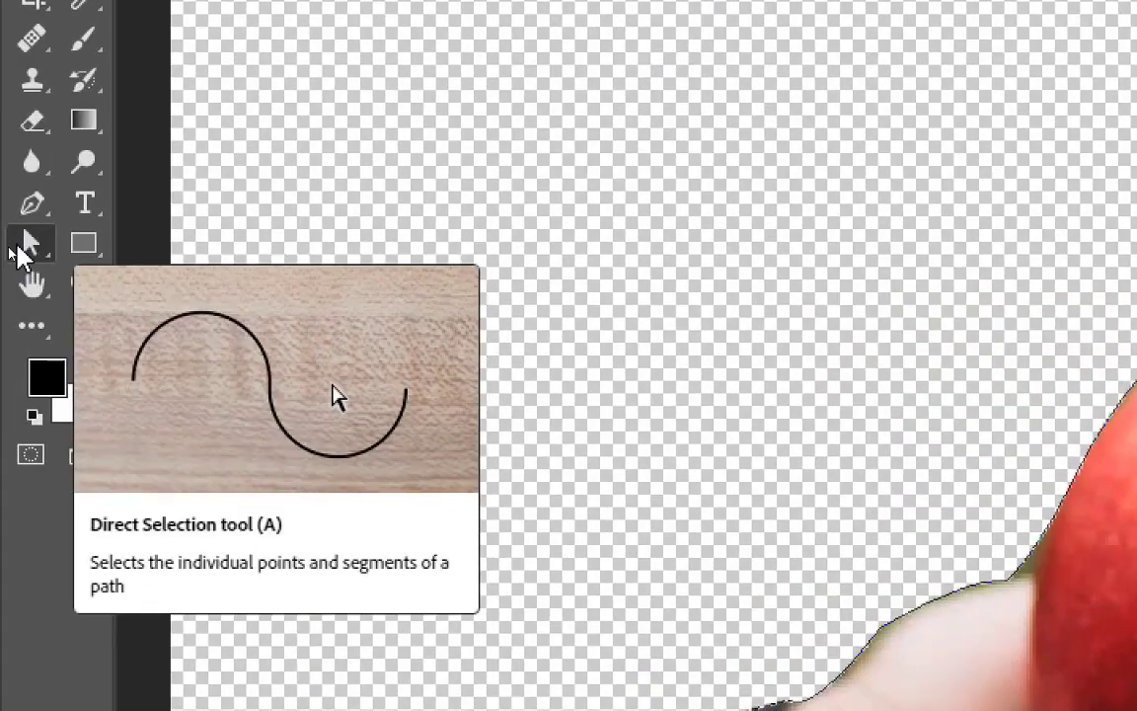
click(30, 246)
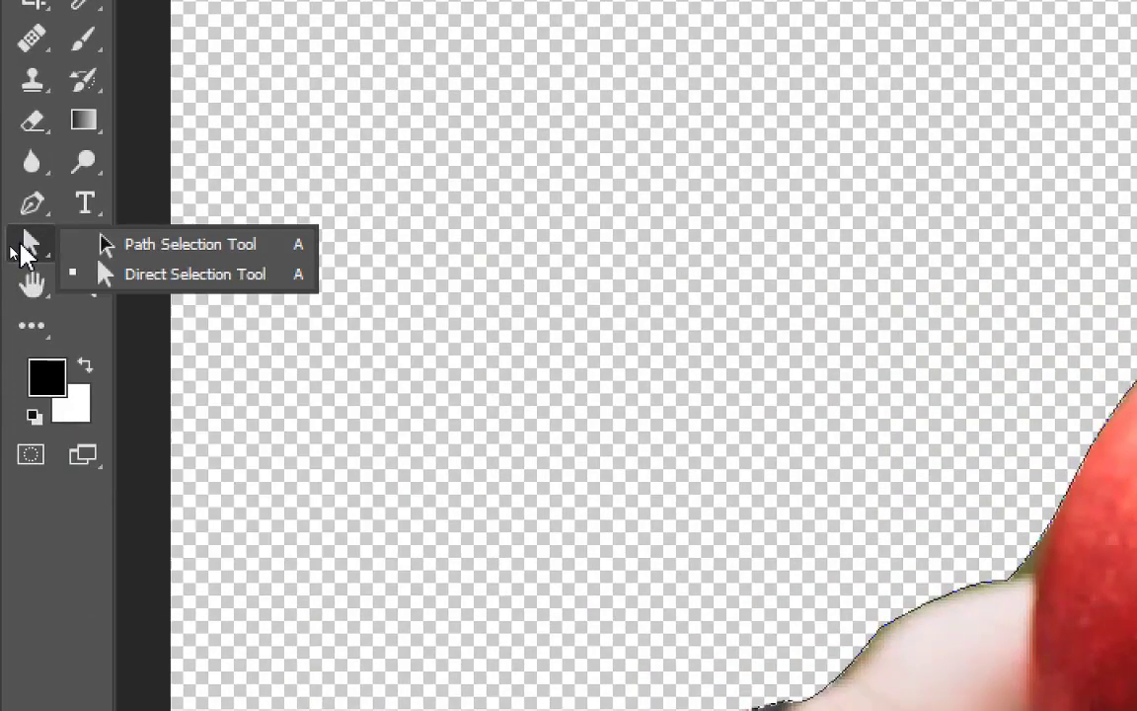
click(192, 245)
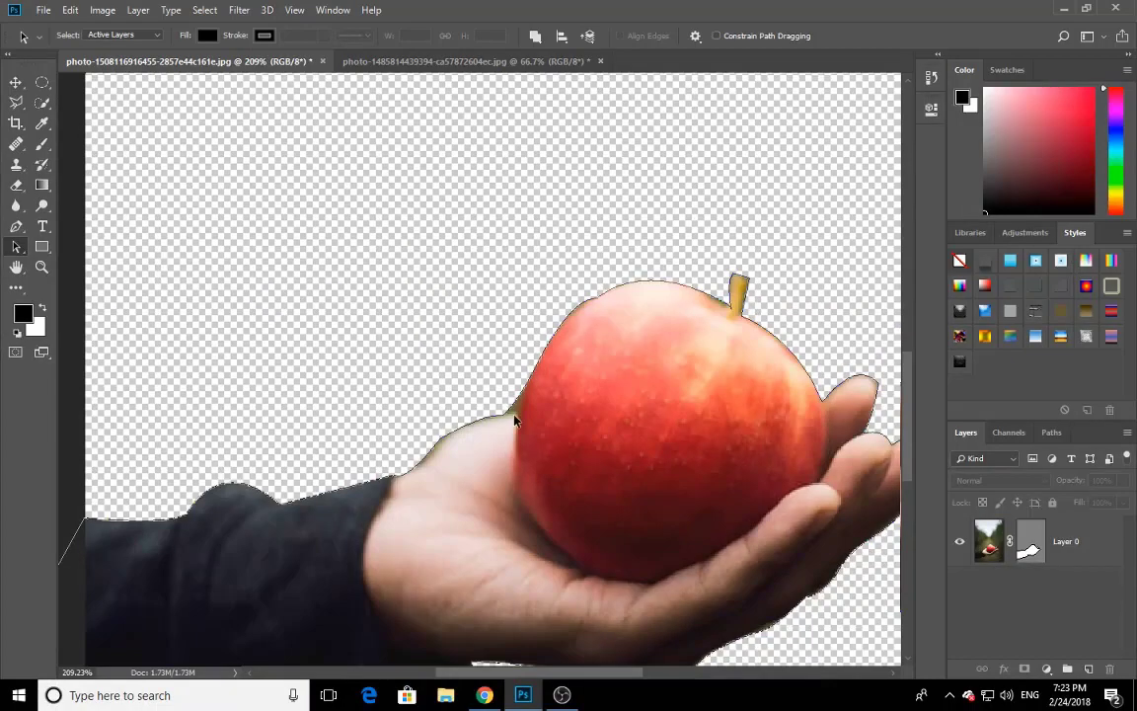
click(515, 407)
scroll(502, 429, up, 3)
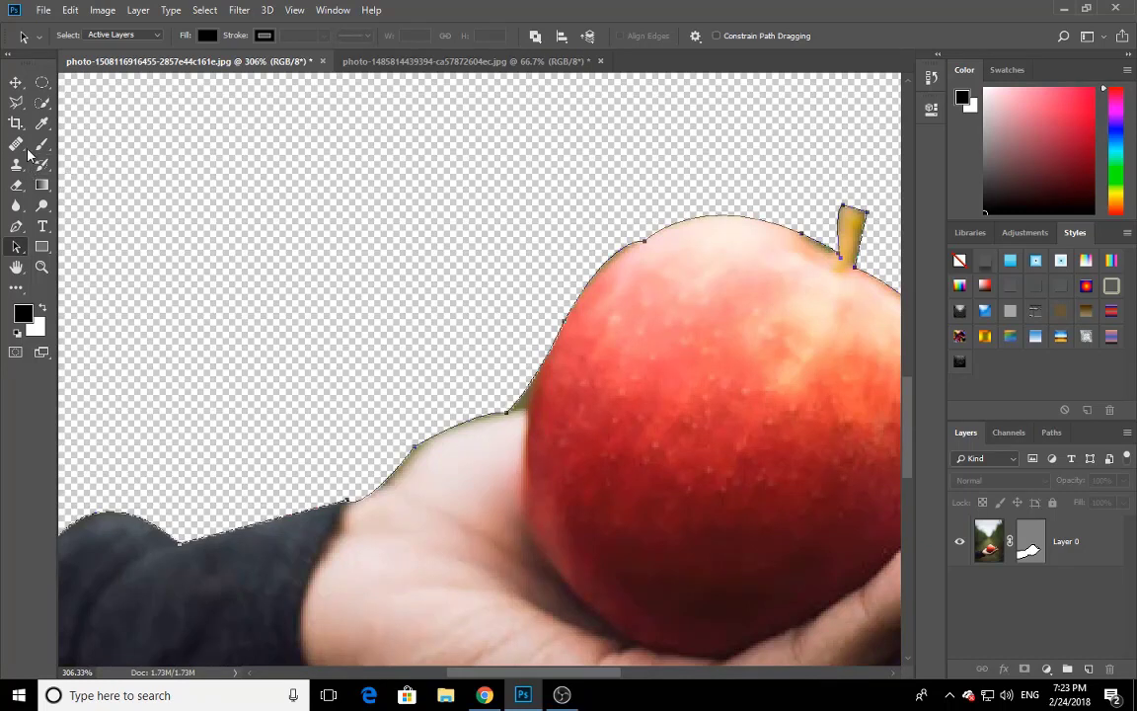
Add an anchor point to the mask outline just above where the hand meets the apple, using the Add Anchor Point Tool.
click(17, 228)
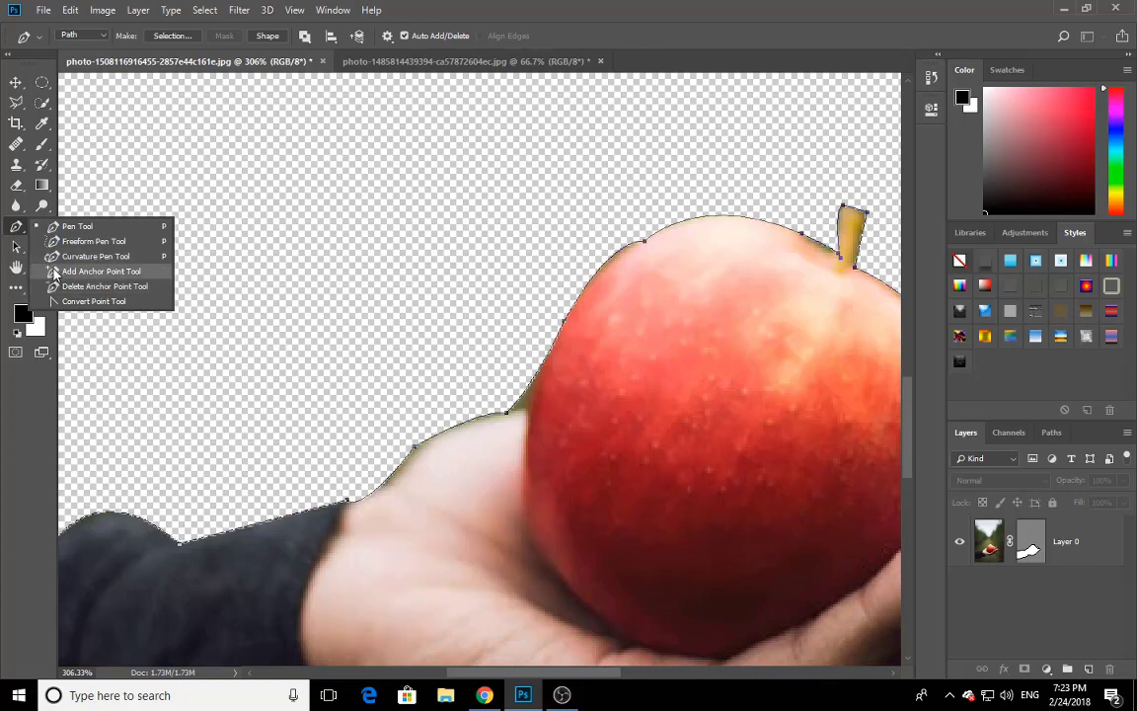
click(109, 272)
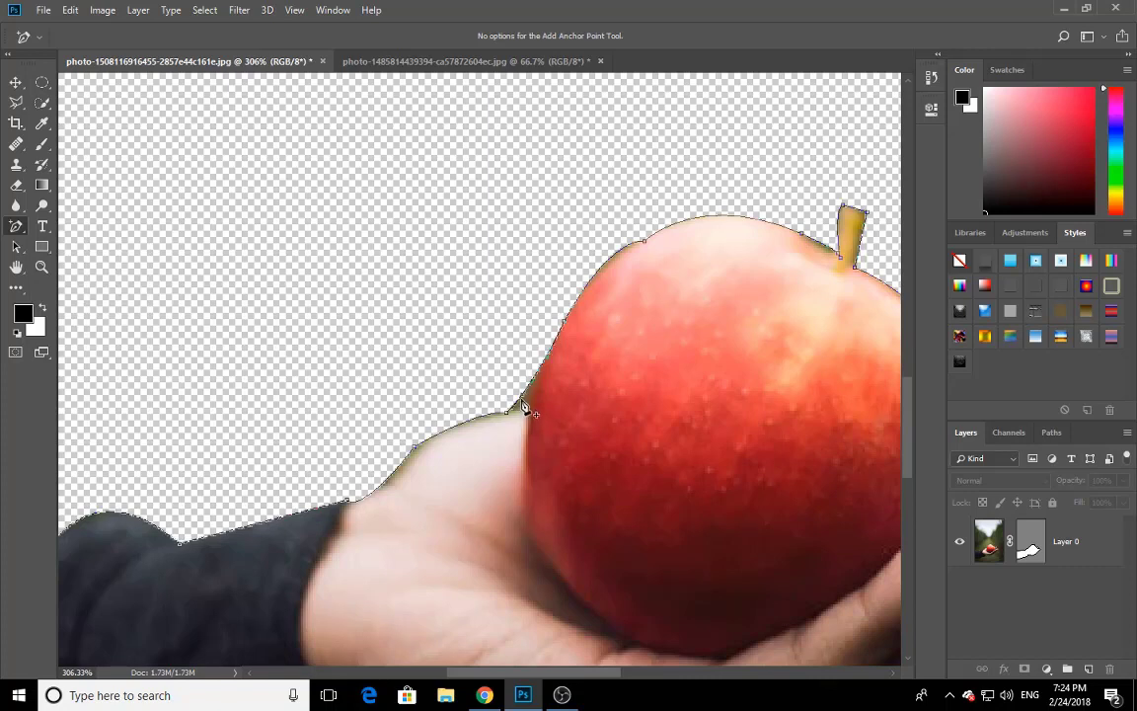
key(v)
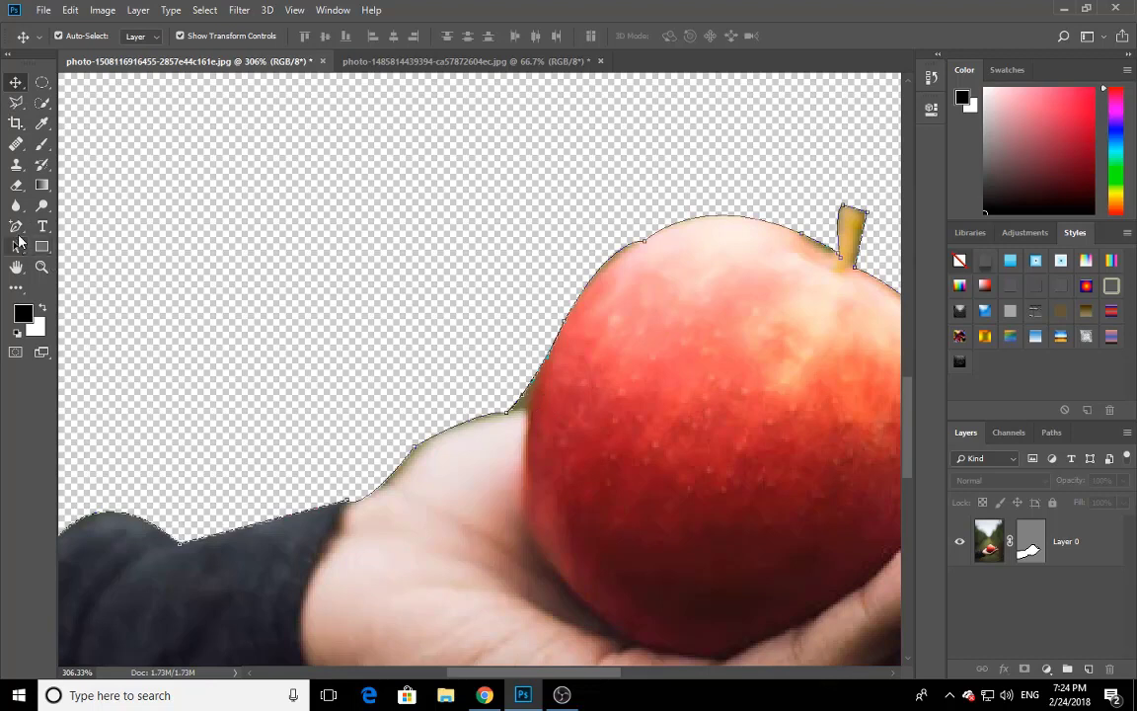
Move the added anchor point inward with the Direct Selection Tool so the outline follows the notch between hand and apple.
drag(16, 226, 92, 226)
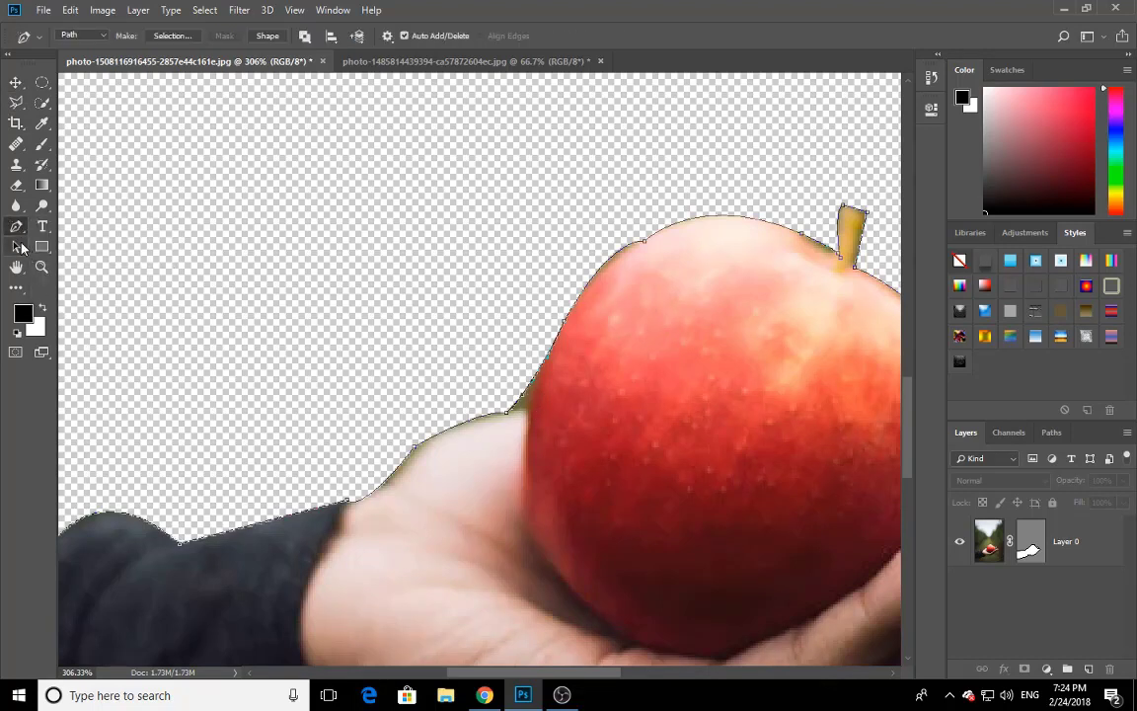
drag(21, 248, 56, 263)
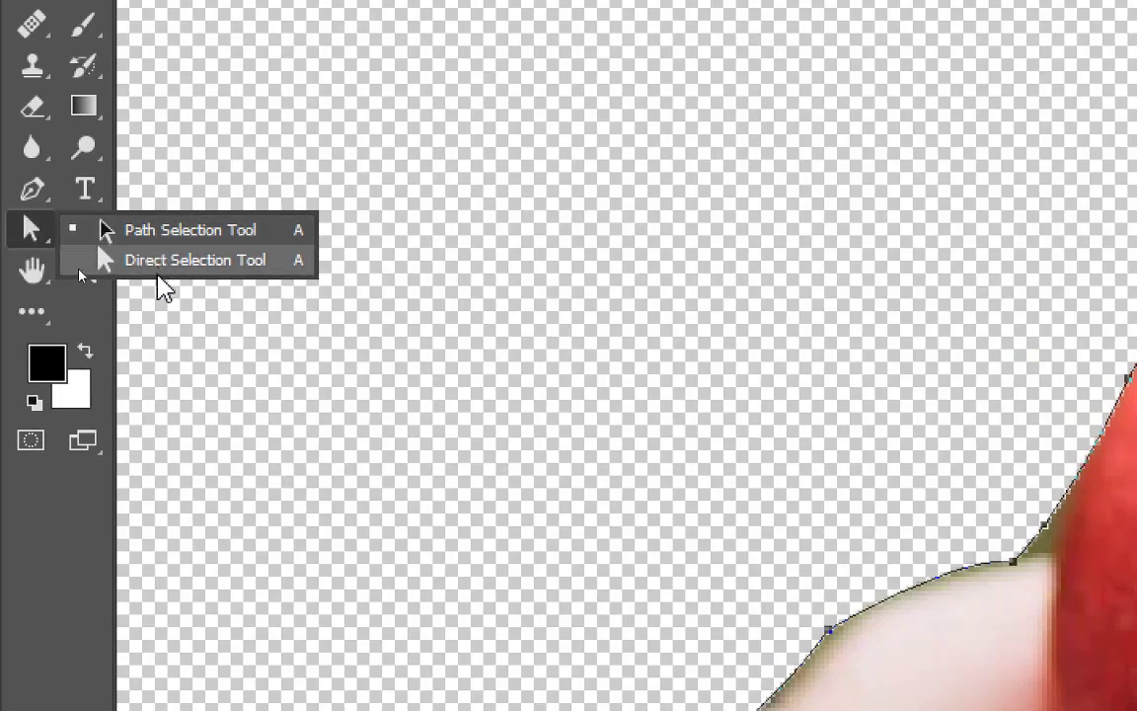
click(156, 269)
right_click(11, 227)
click(153, 258)
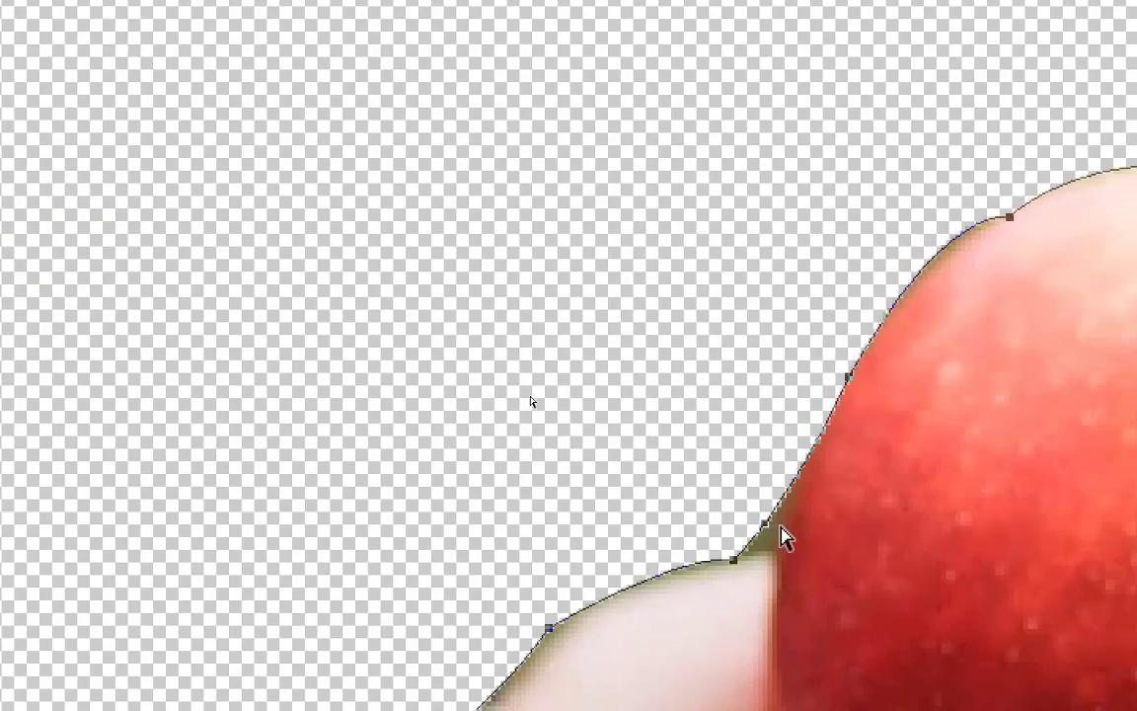
click(768, 533)
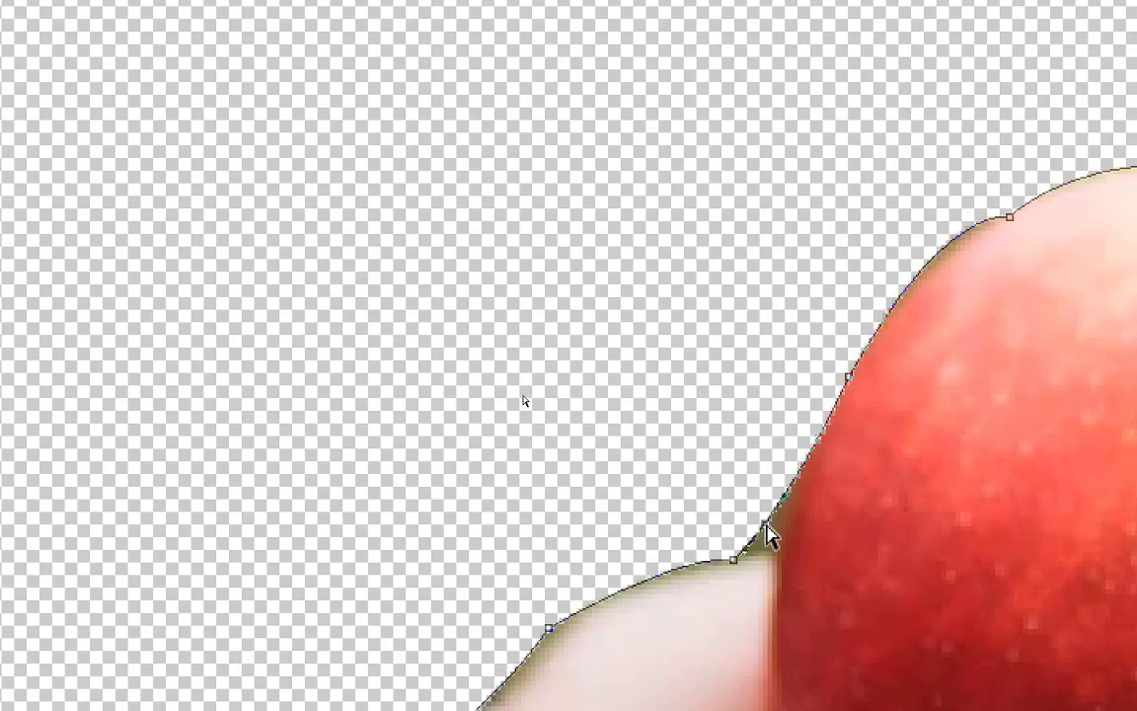
drag(768, 533, 777, 555)
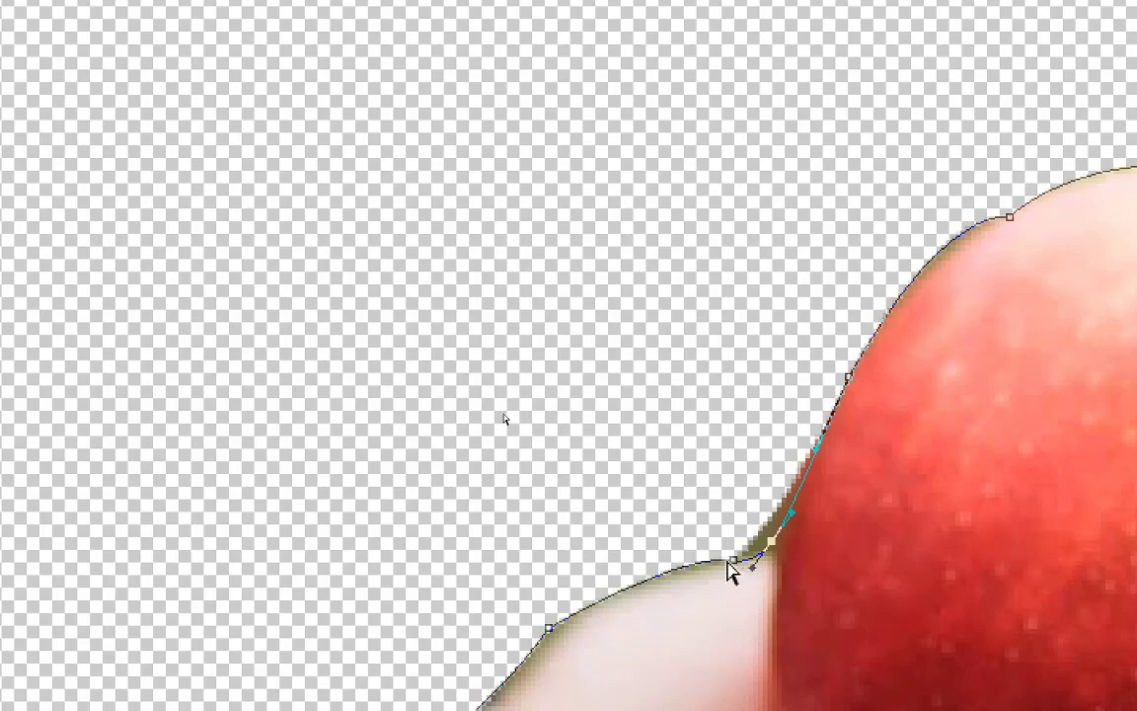
Shift the anchor point on the hand's upper edge, between the sleeve and the apple, slightly inward onto the skin.
scroll(745, 560, down, 1)
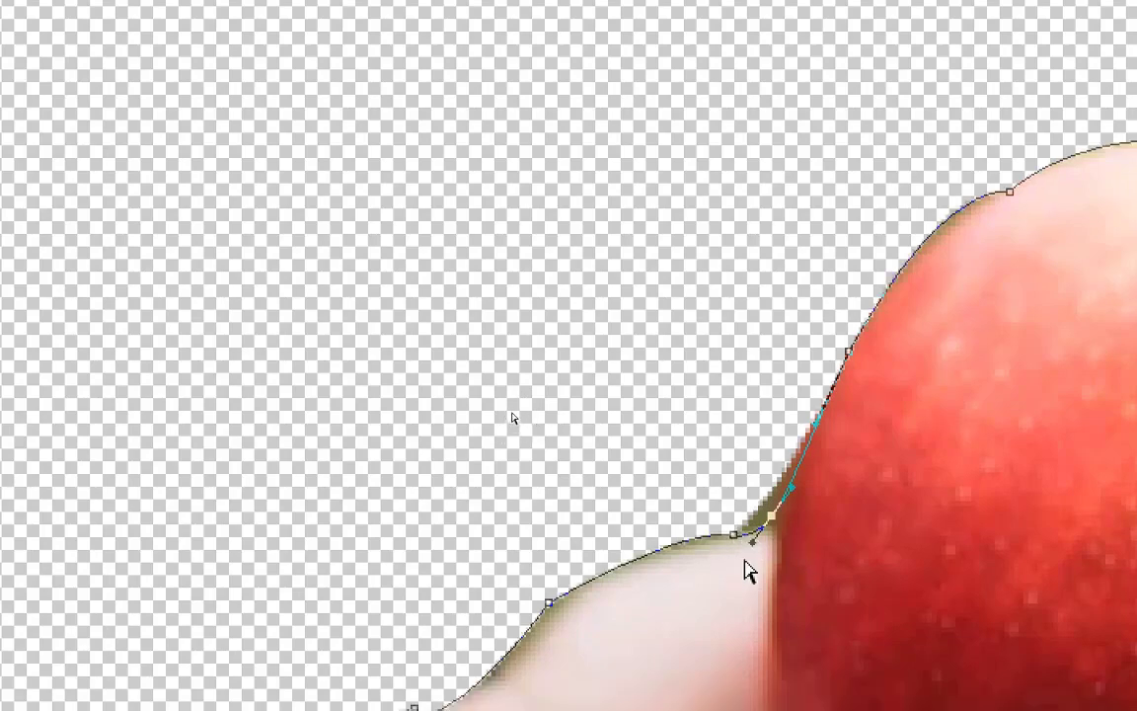
scroll(747, 570, down, 5)
click(553, 457)
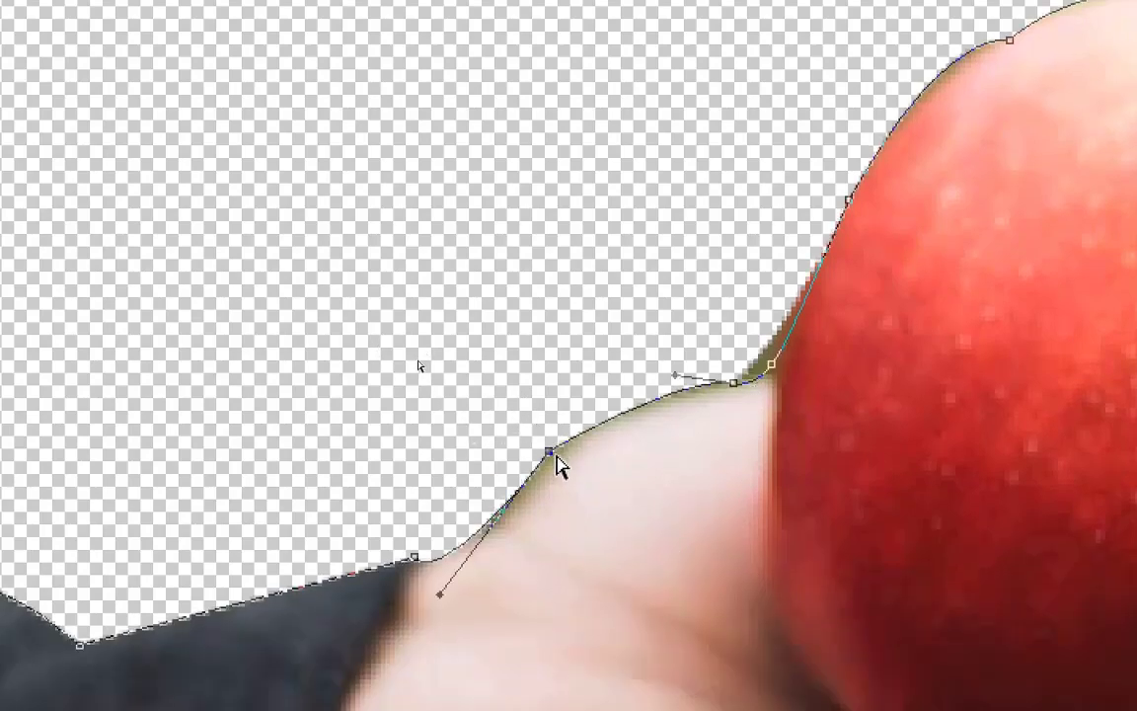
drag(558, 465, 565, 467)
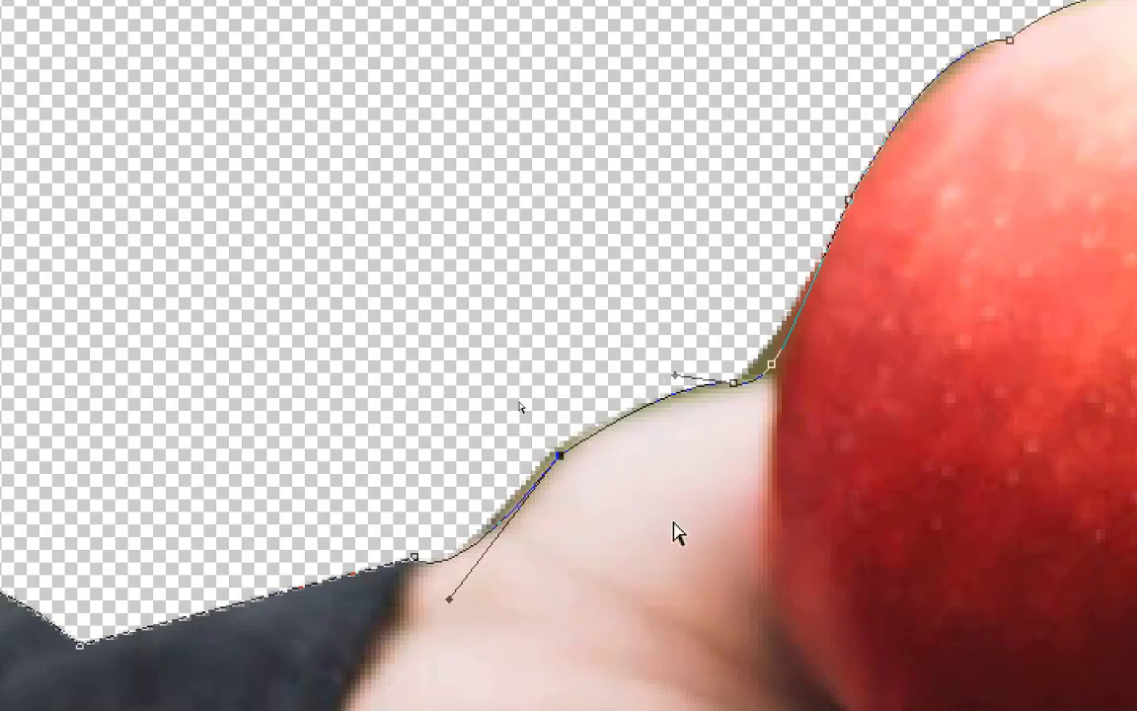
Switch to the standard Eraser Tool with the whole cutout in view.
scroll(829, 341, down, 1)
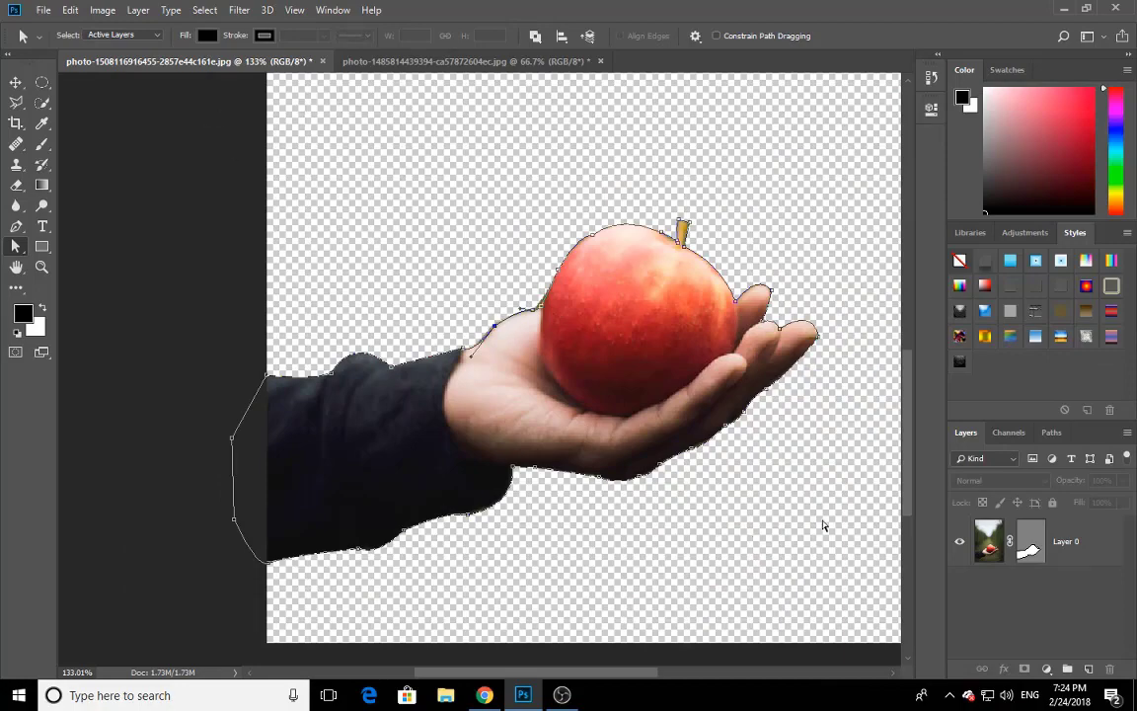
scroll(814, 415, up, 3)
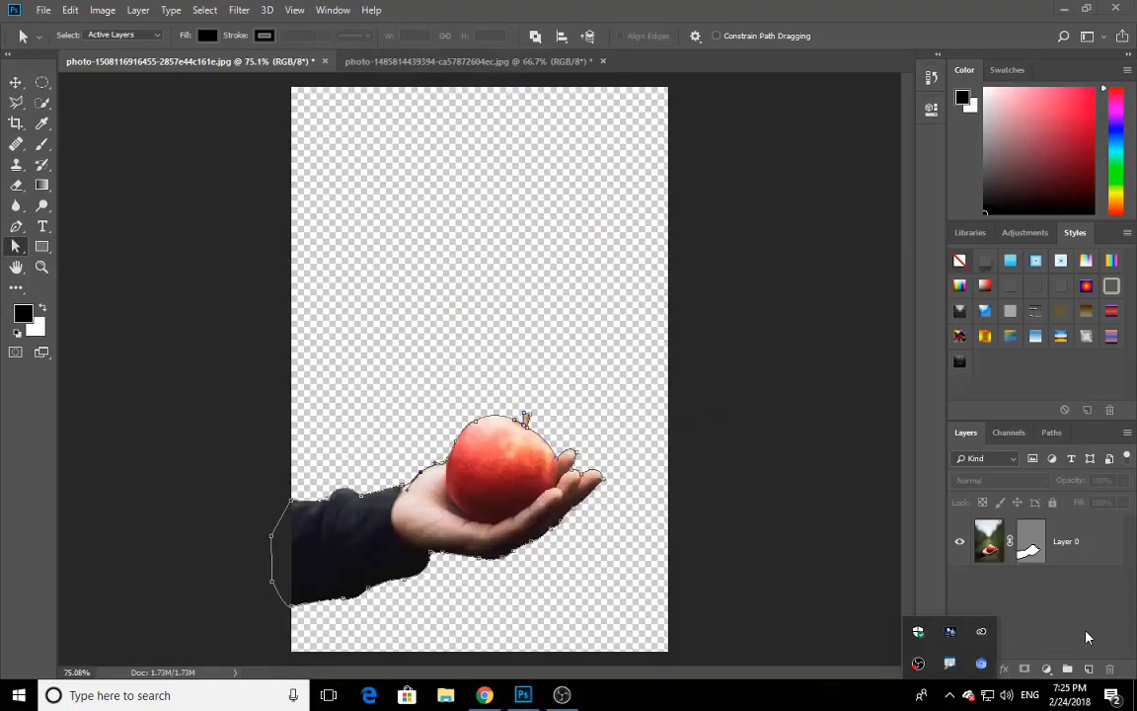
click(1086, 637)
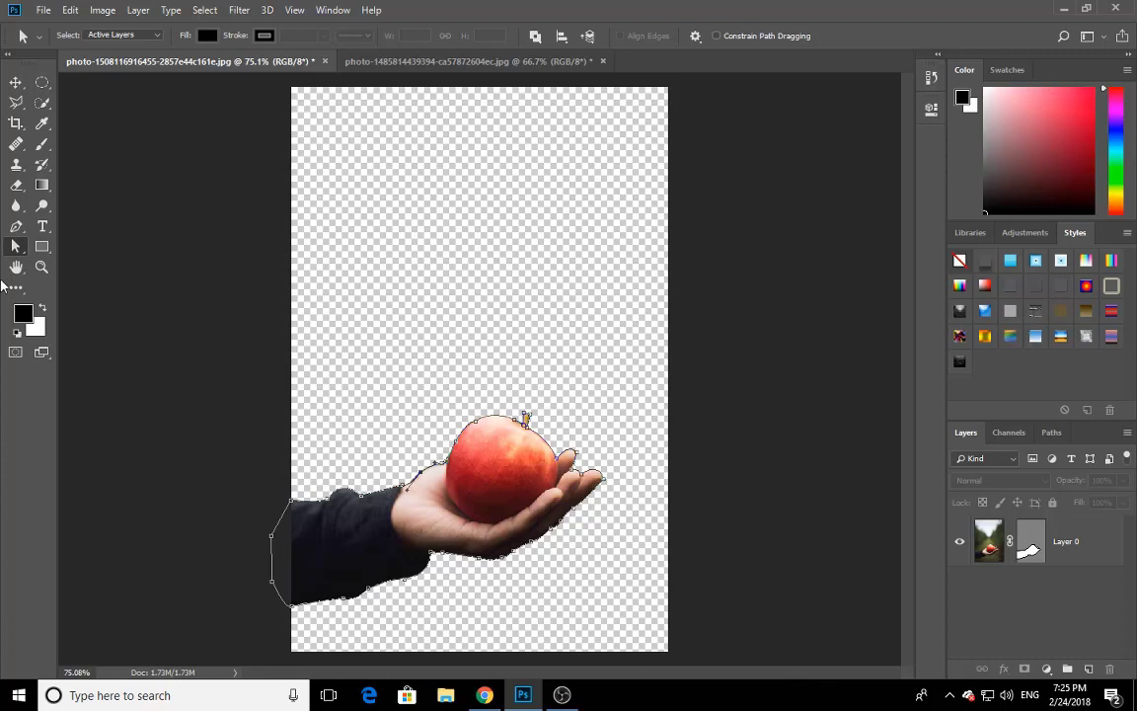
click(16, 188)
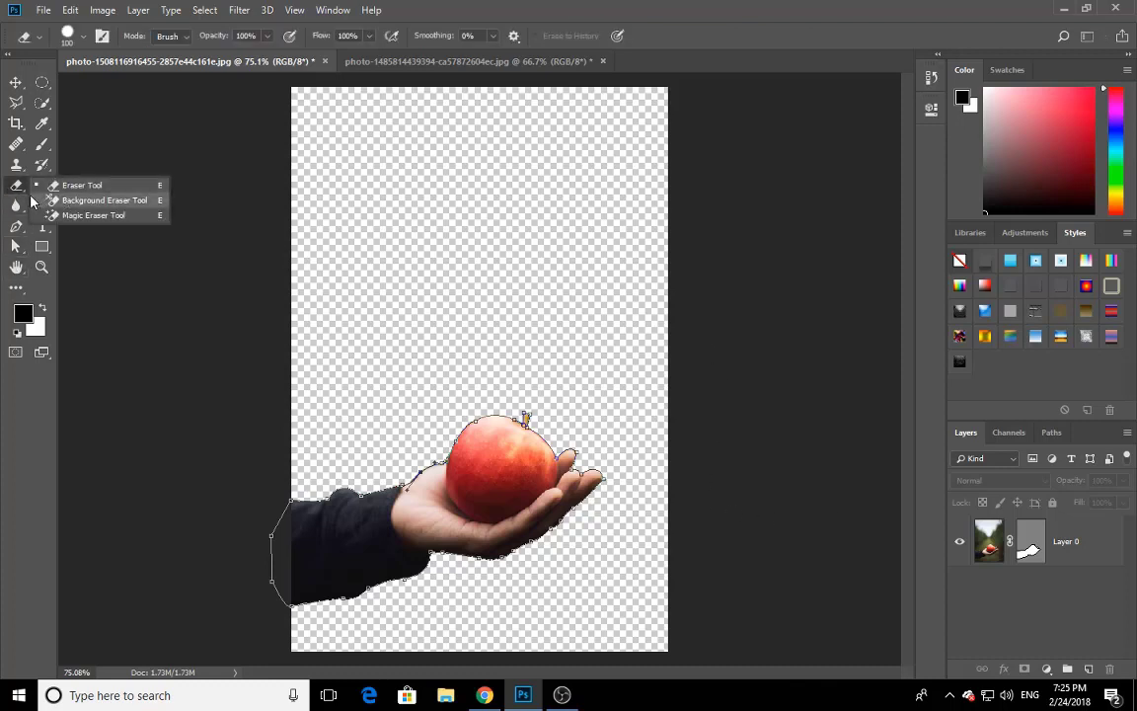
click(13, 192)
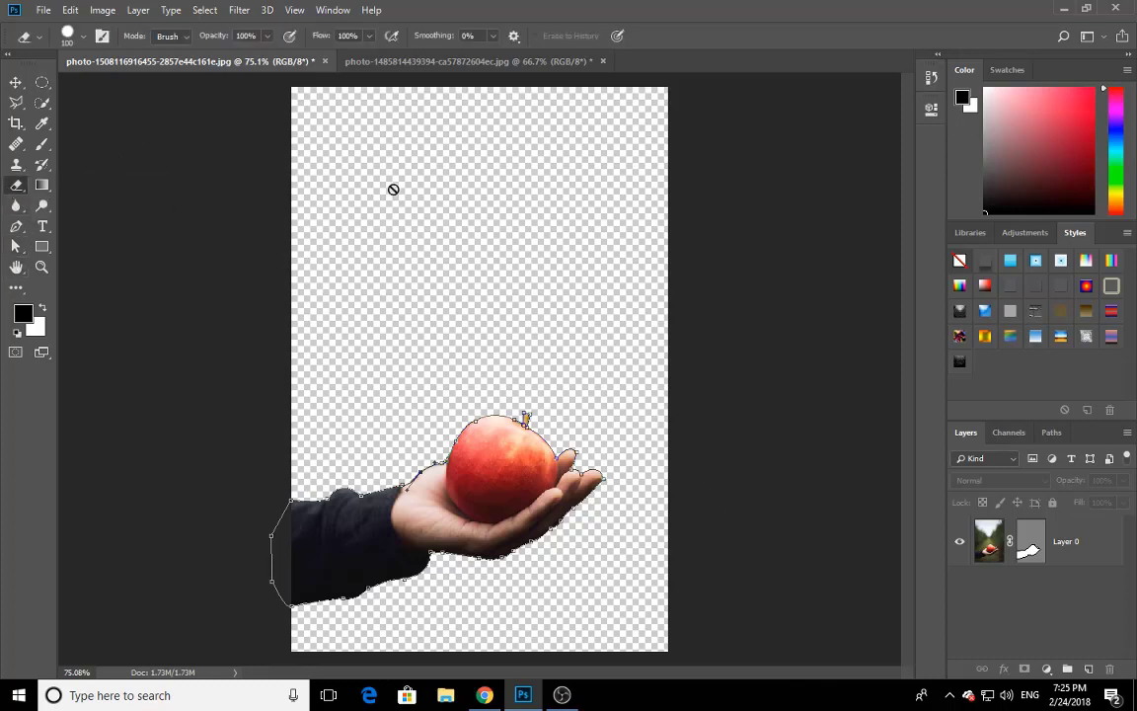